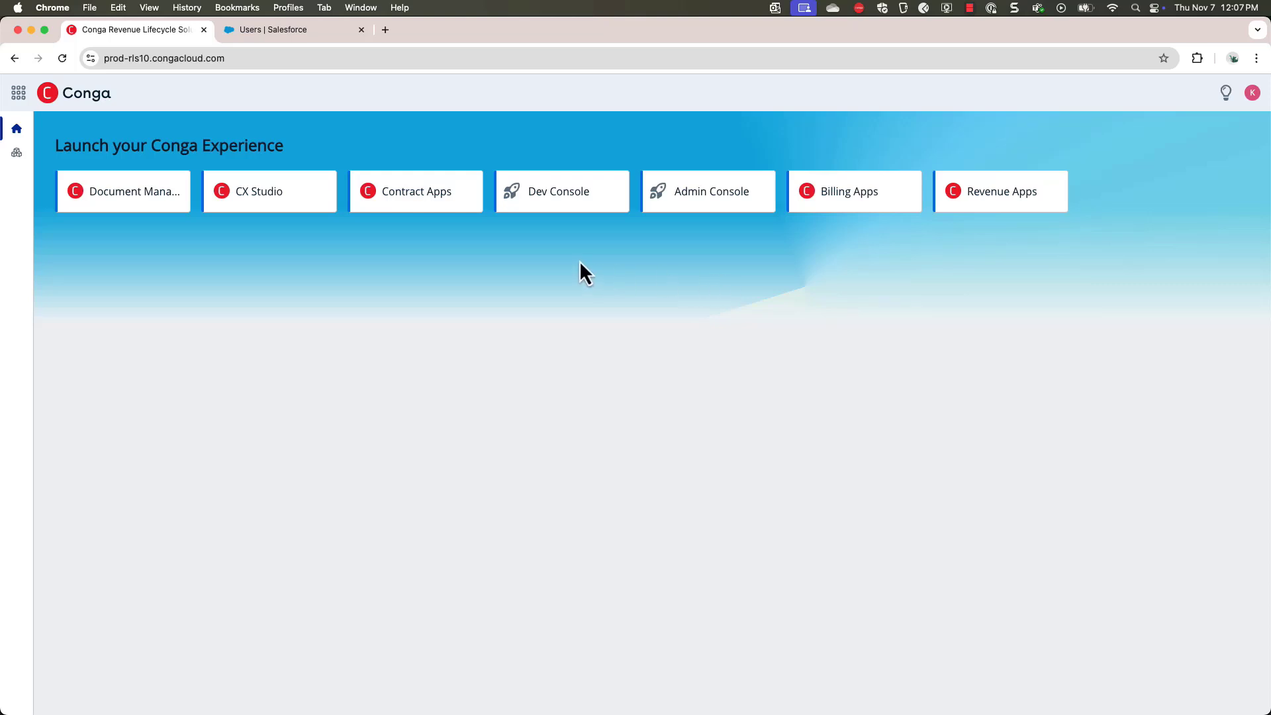
Step: Open user management in the Admin Console and start adding a new external user
{"action": "left_click", "coordinate": [680, 210]}
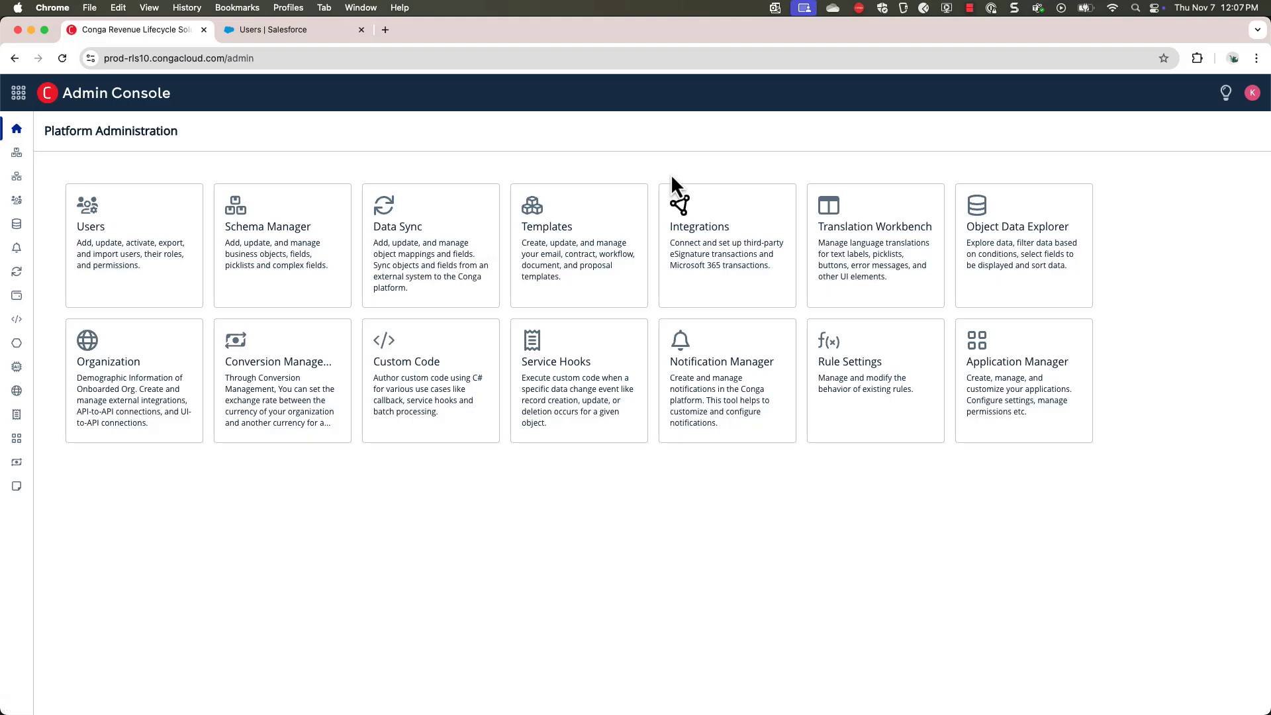
{"action": "left_click", "coordinate": [162, 232]}
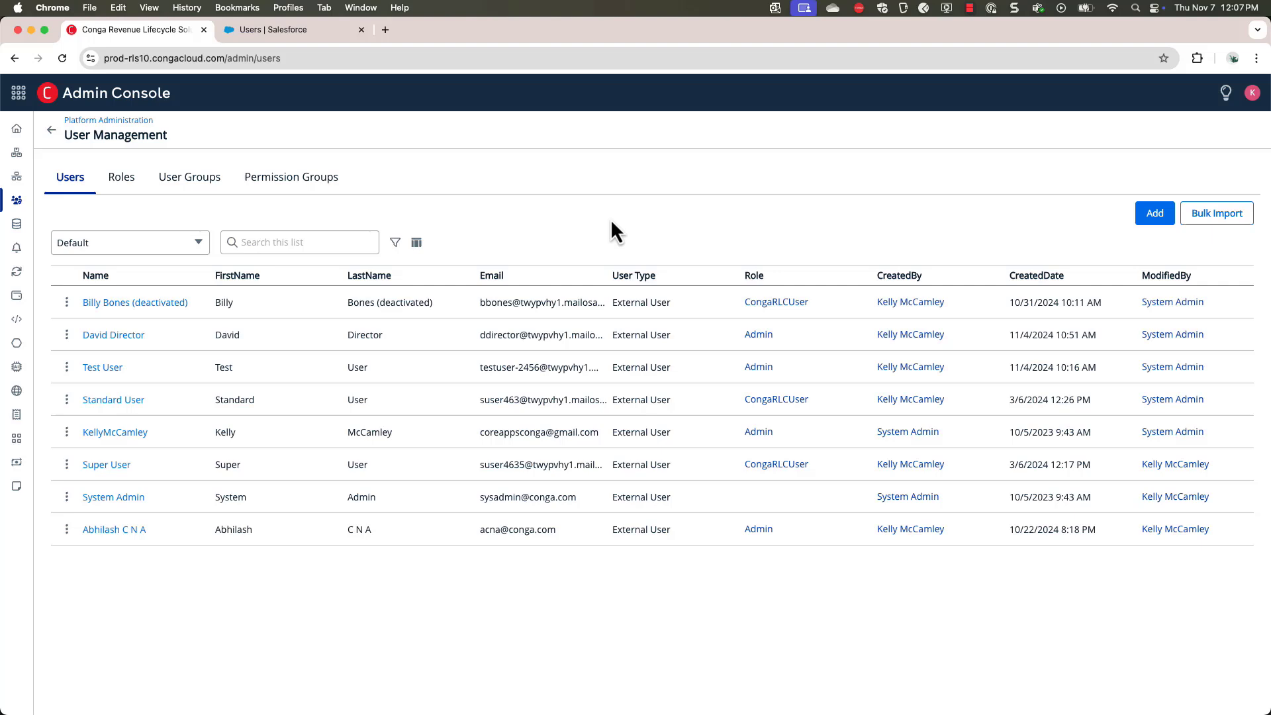
{"action": "left_click", "coordinate": [1158, 216]}
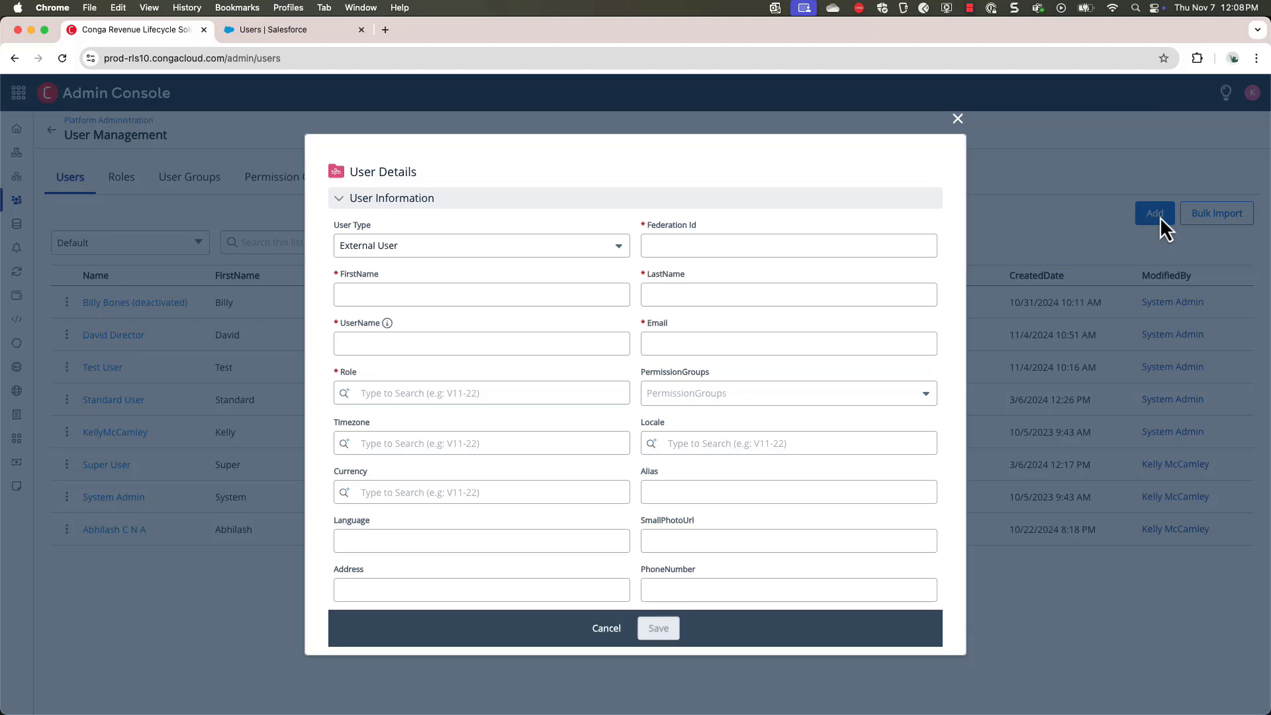
{"action": "left_click", "coordinate": [795, 248]}
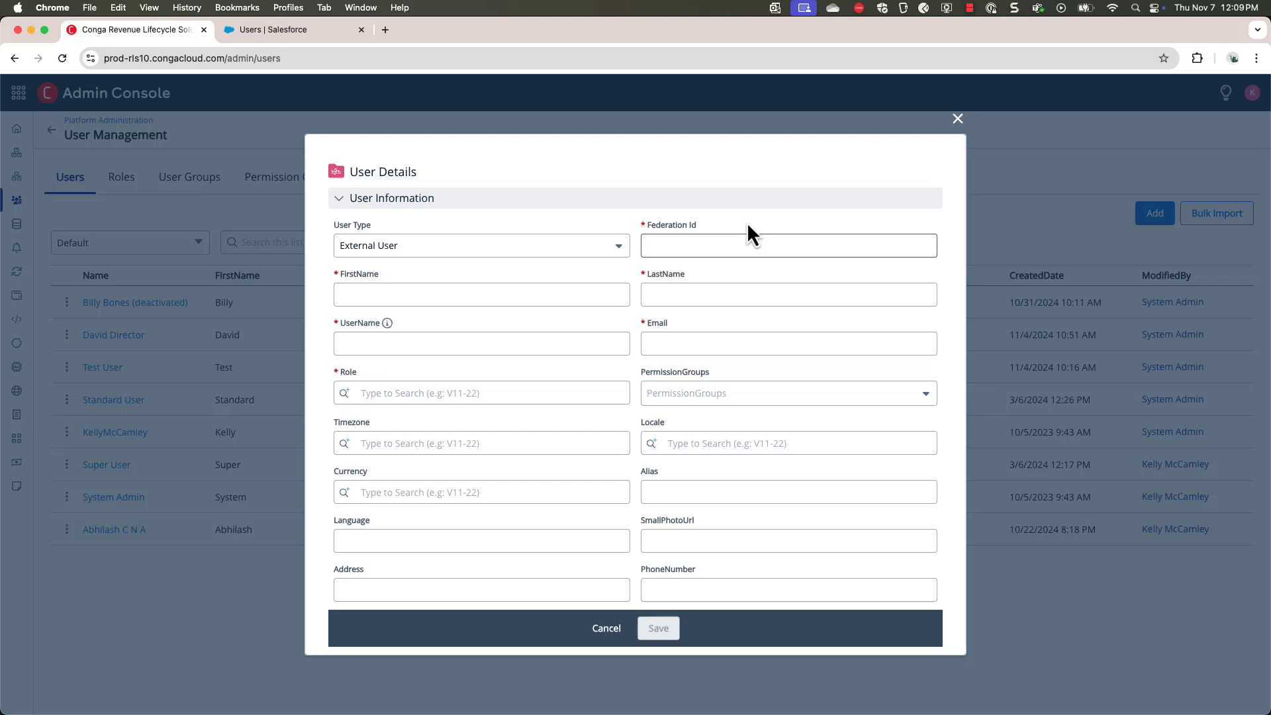
Step: Switch to Salesforce and copy the sales representative's Salesforce user ID from the address of their user record
{"action": "left_click", "coordinate": [281, 36]}
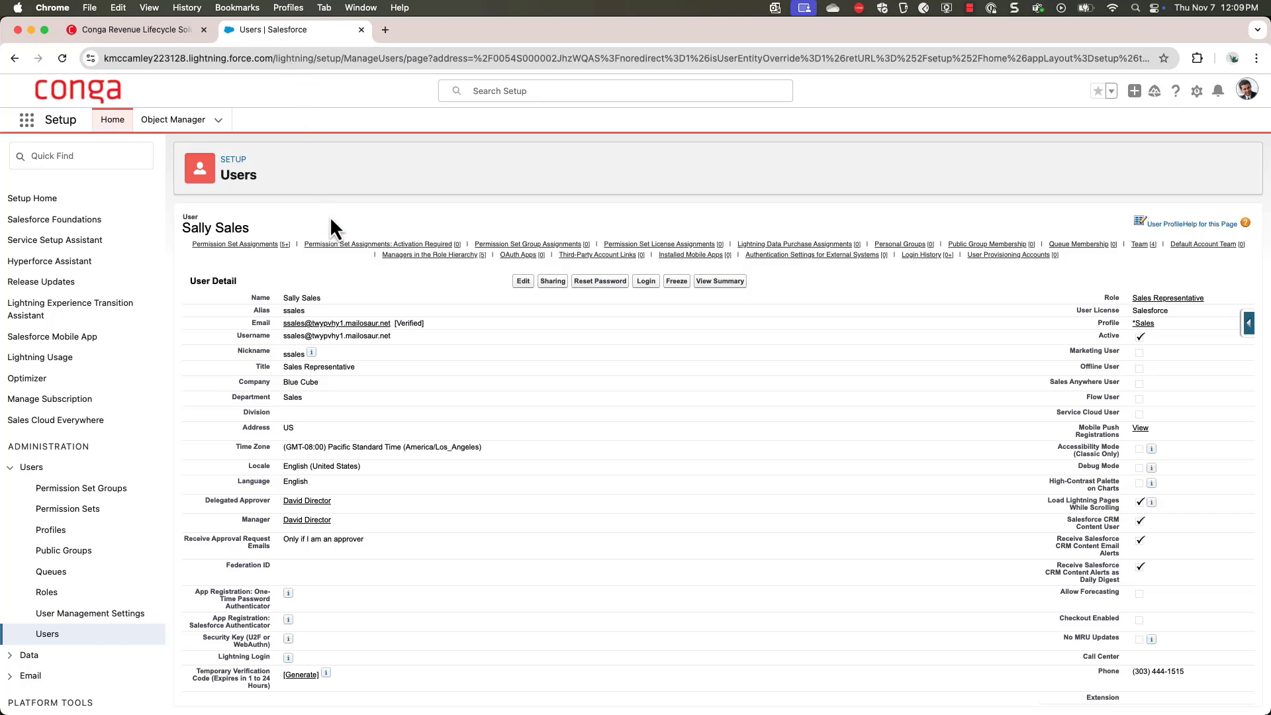
{"action": "left_click", "coordinate": [488, 59]}
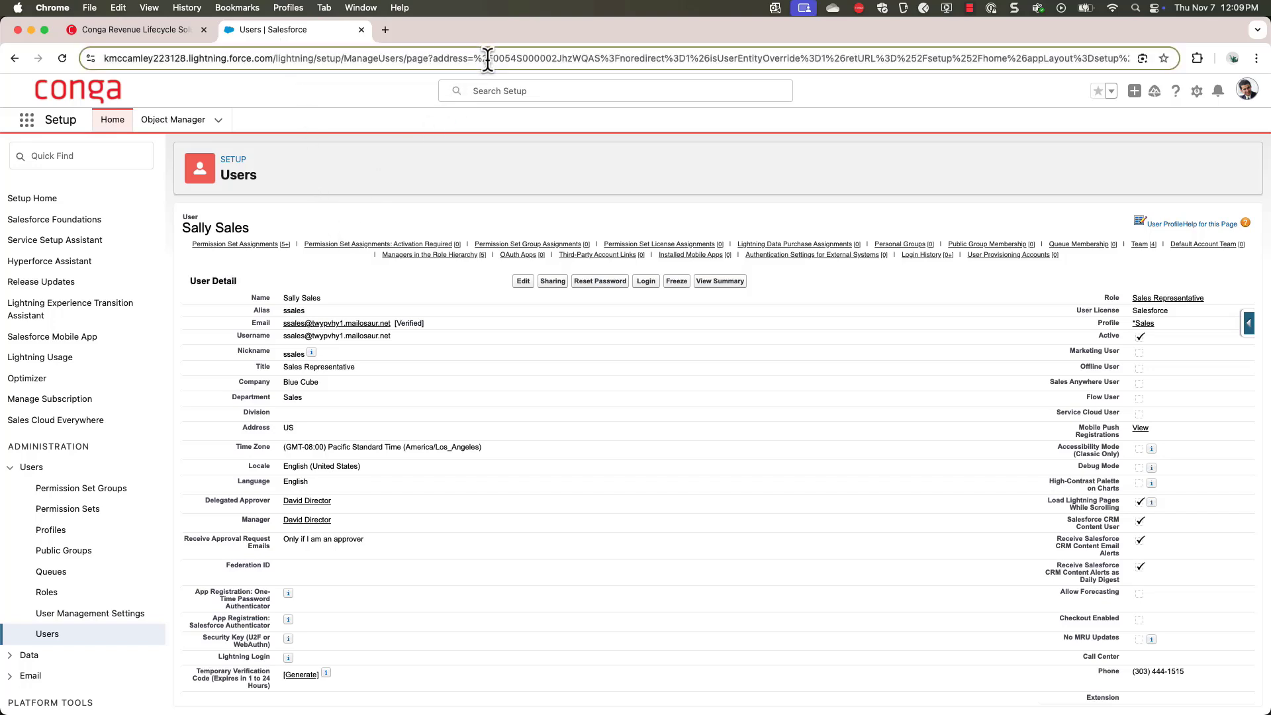
{"action": "left_click", "coordinate": [535, 130]}
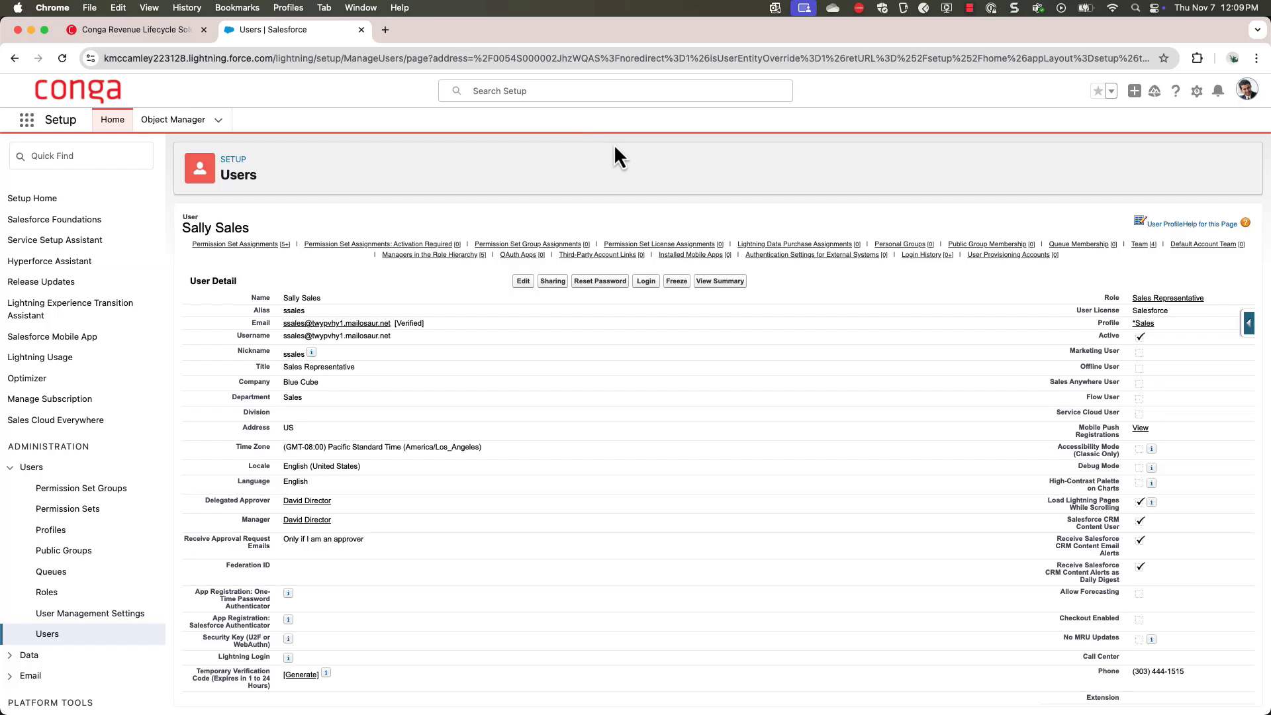
{"action": "left_click", "coordinate": [477, 57]}
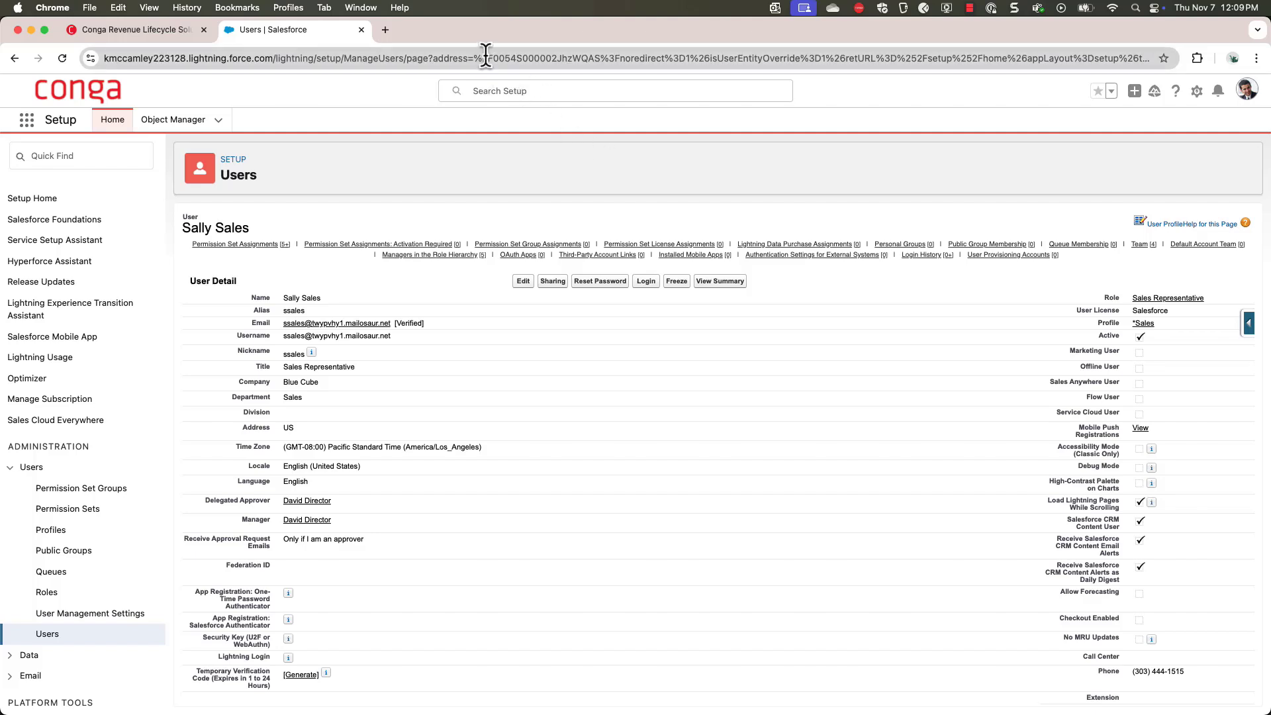
{"action": "left_click", "coordinate": [488, 58]}
{"action": "left_click", "coordinate": [488, 57]}
{"action": "left_click", "coordinate": [496, 58]}
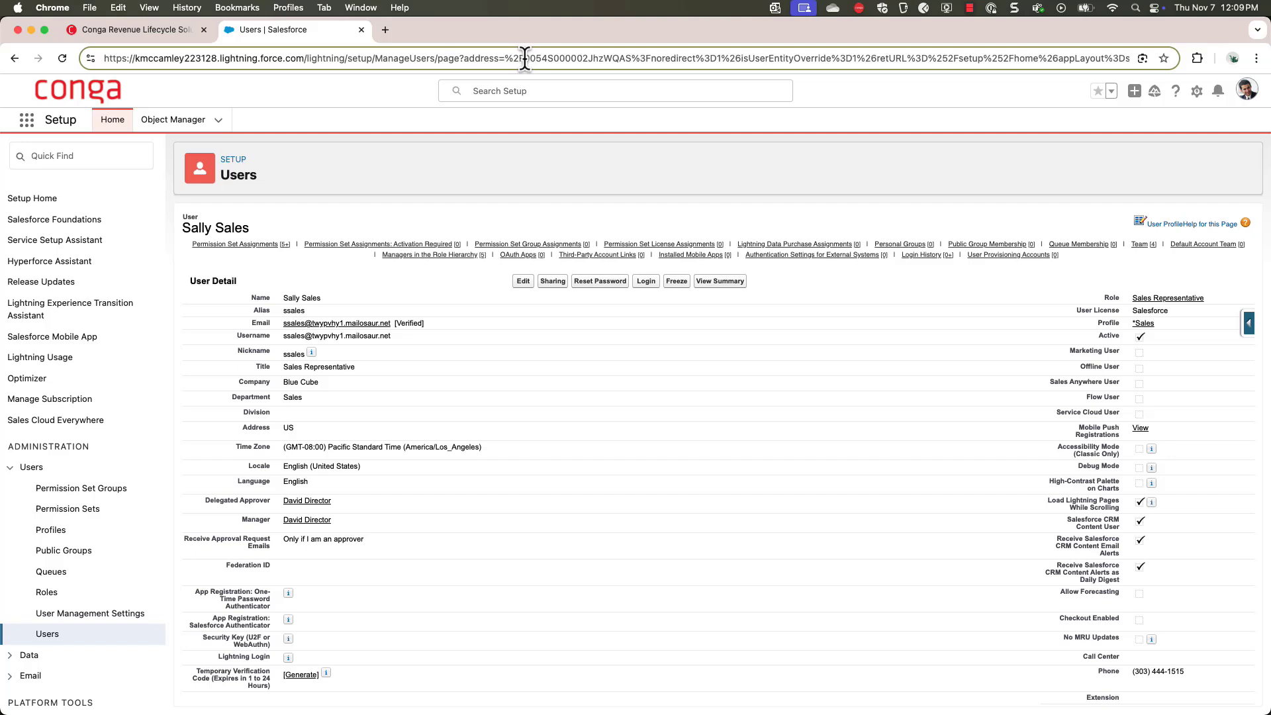
{"action": "mouse_move", "coordinate": [523, 58]}
{"action": "left_mouse_down"}
{"action": "mouse_move", "coordinate": [634, 59]}
{"action": "mouse_move", "coordinate": [525, 58]}
{"action": "left_mouse_up"}
{"action": "key", "text": "super+c"}
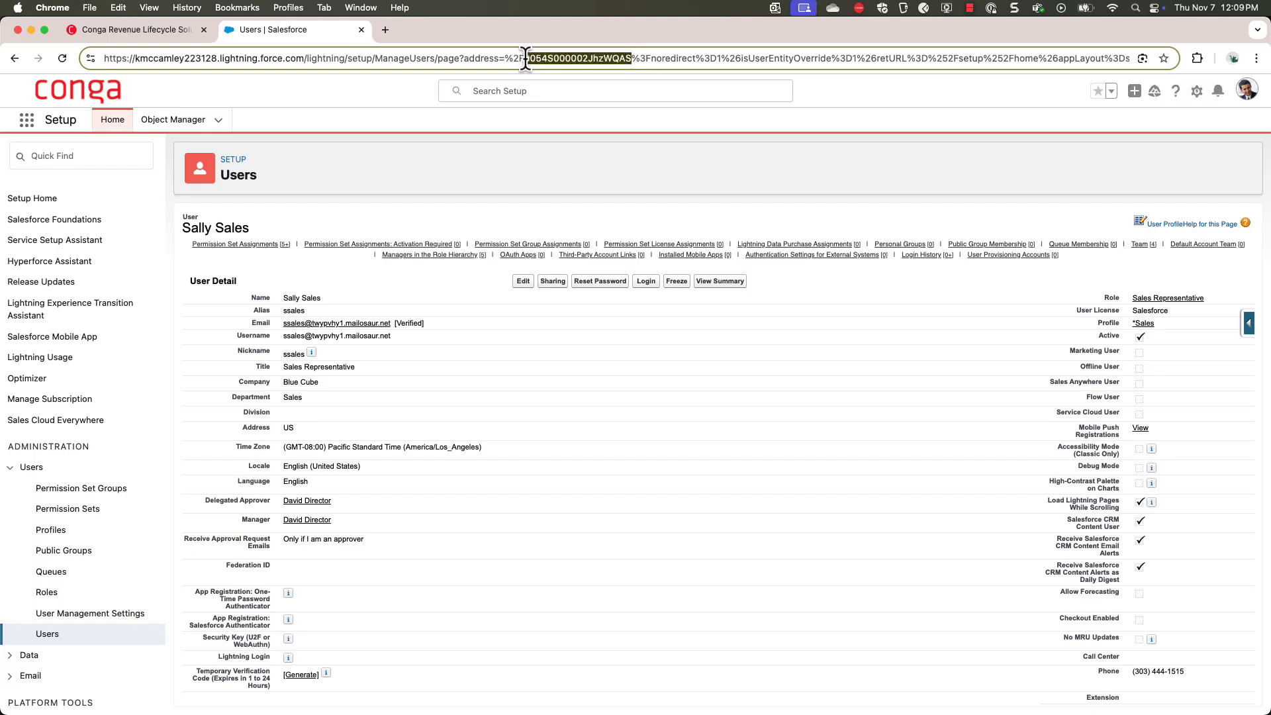
Step: Return to the Conga user form and paste the copied Salesforce user ID as the Federation Id
{"action": "left_click", "coordinate": [141, 30]}
{"action": "left_click", "coordinate": [759, 245]}
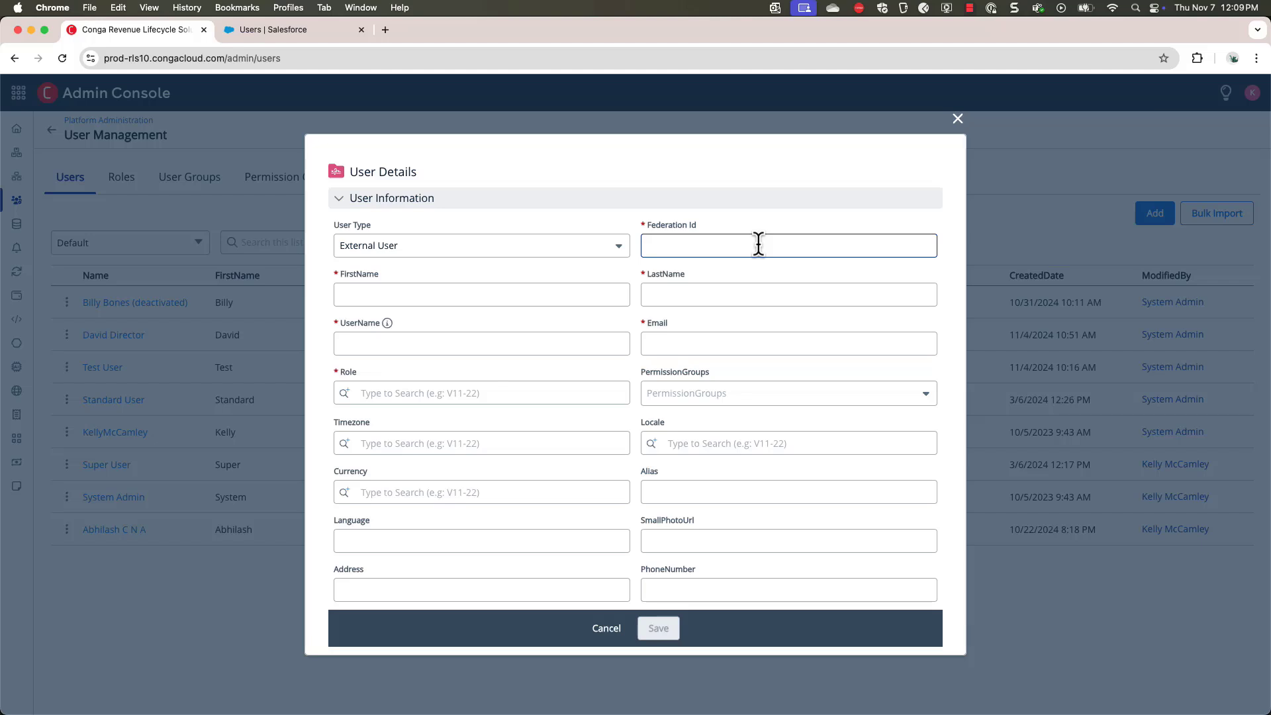
{"action": "key", "text": "super+v"}
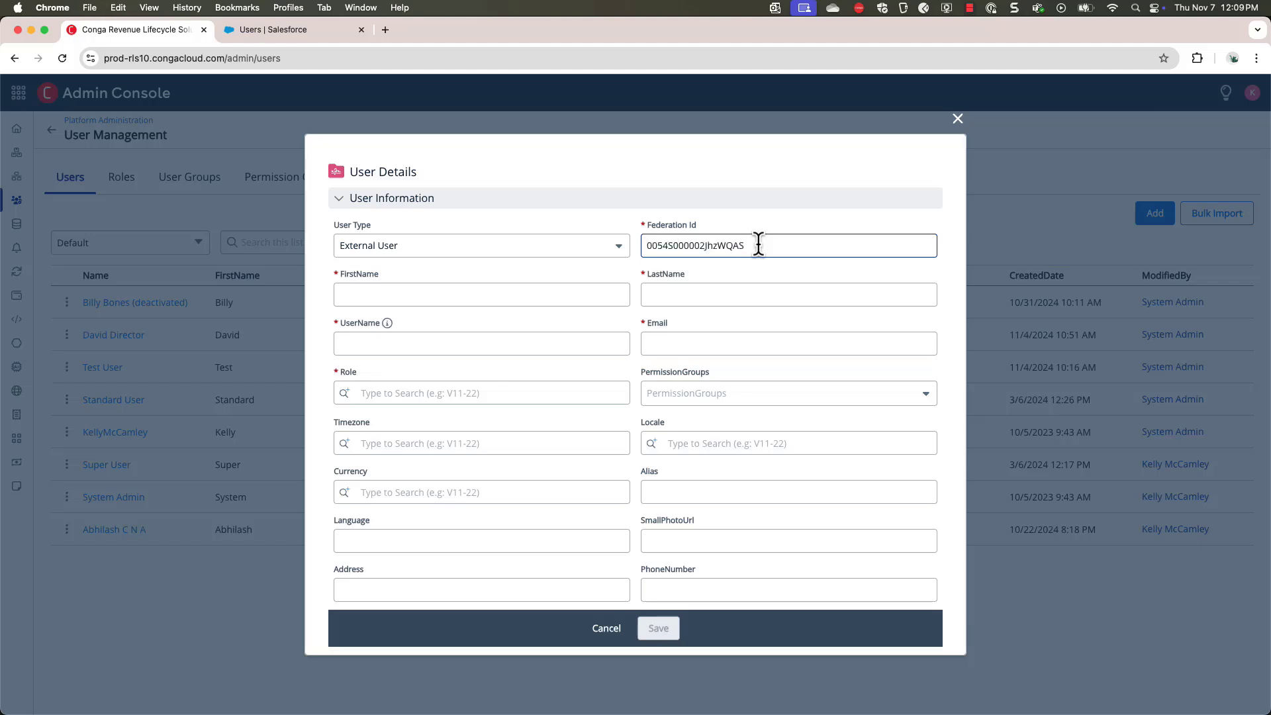
Step: Fill in the new user's first name, last name and username
{"action": "left_click", "coordinate": [549, 302]}
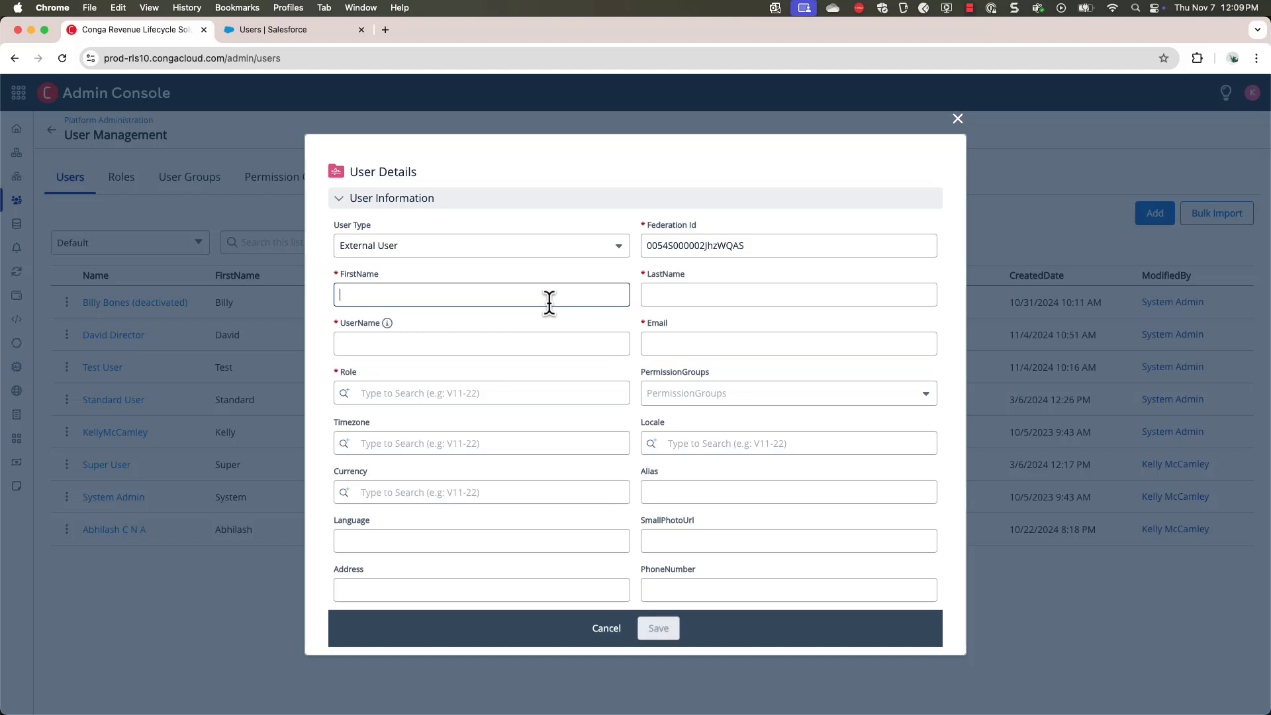
{"action": "type", "text": "Sally"}
{"action": "key", "text": "Tab"}
{"action": "type", "text": "Sales"}
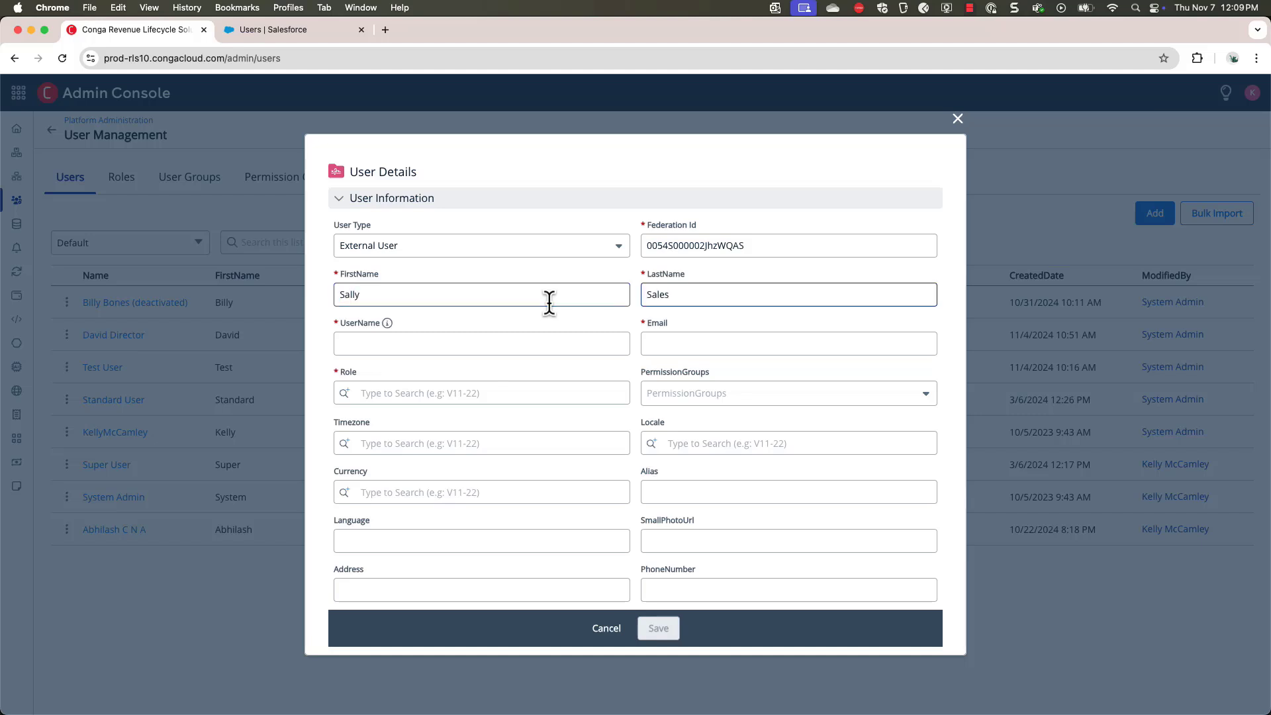
{"action": "left_click", "coordinate": [450, 339]}
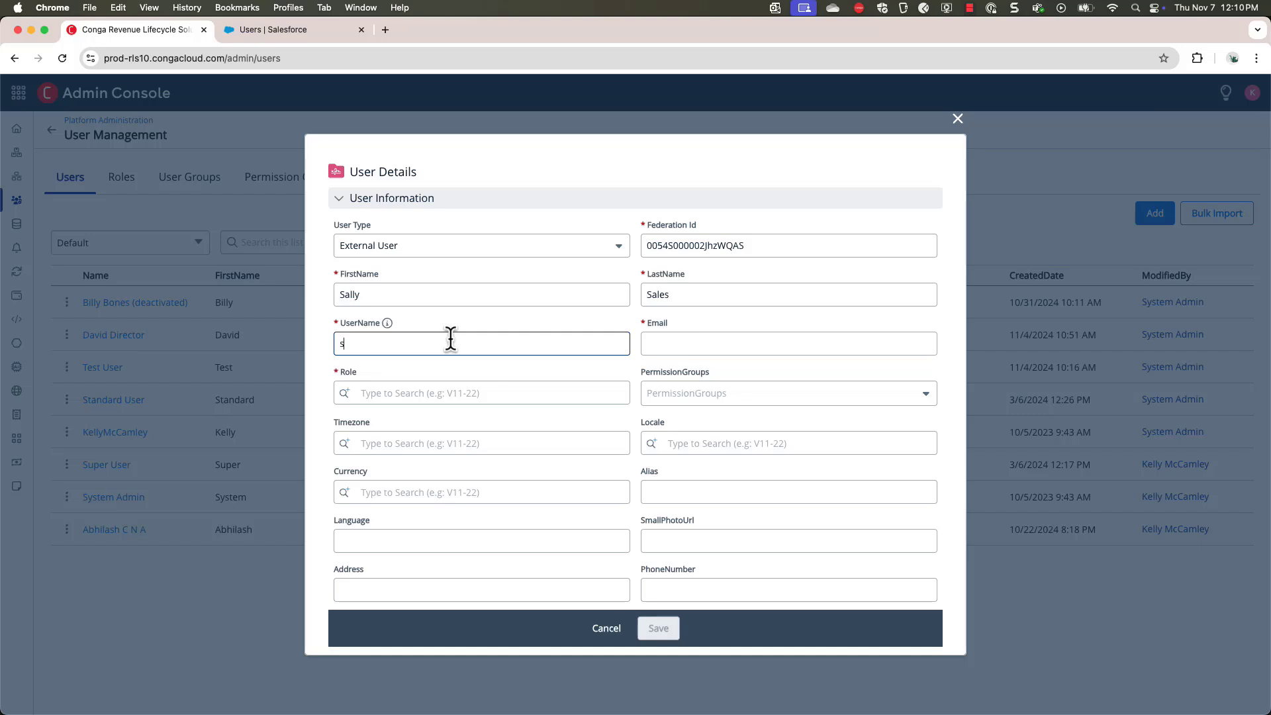
{"action": "type", "text": "sales"}
Step: Paste the new user's email address into the user details
{"action": "left_click", "coordinate": [695, 346]}
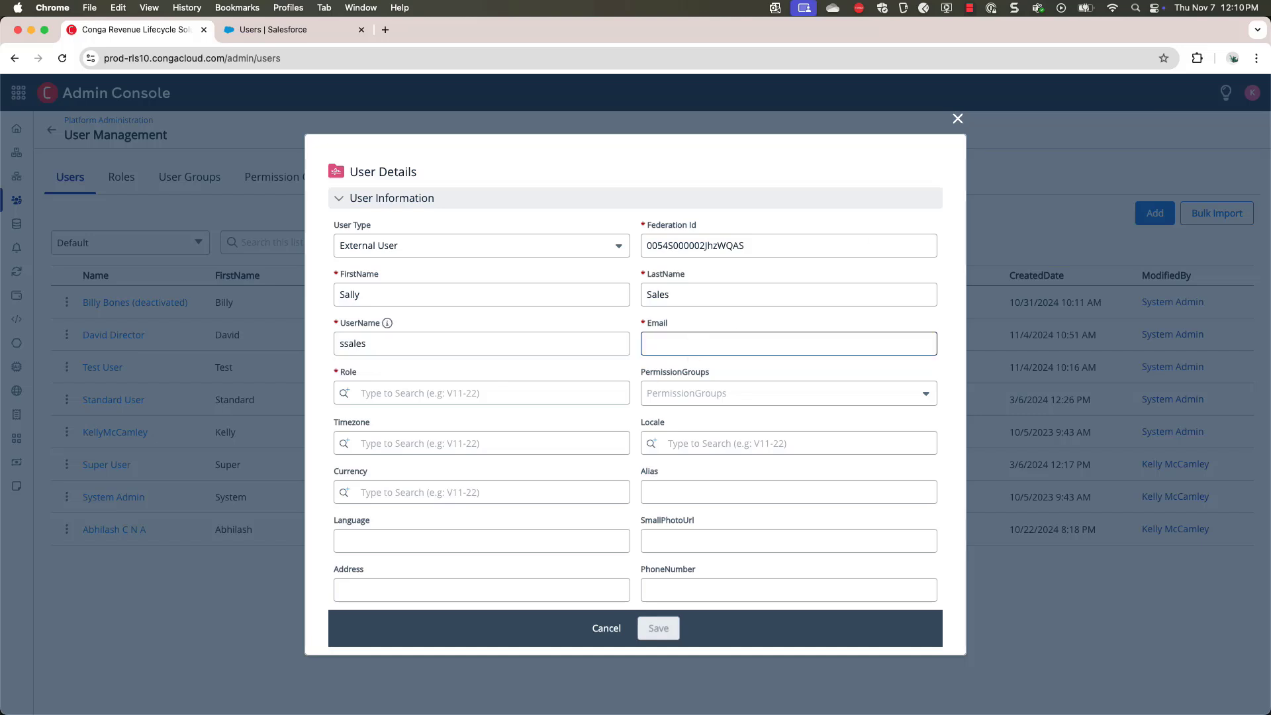
{"action": "key", "text": "super+Tab"}
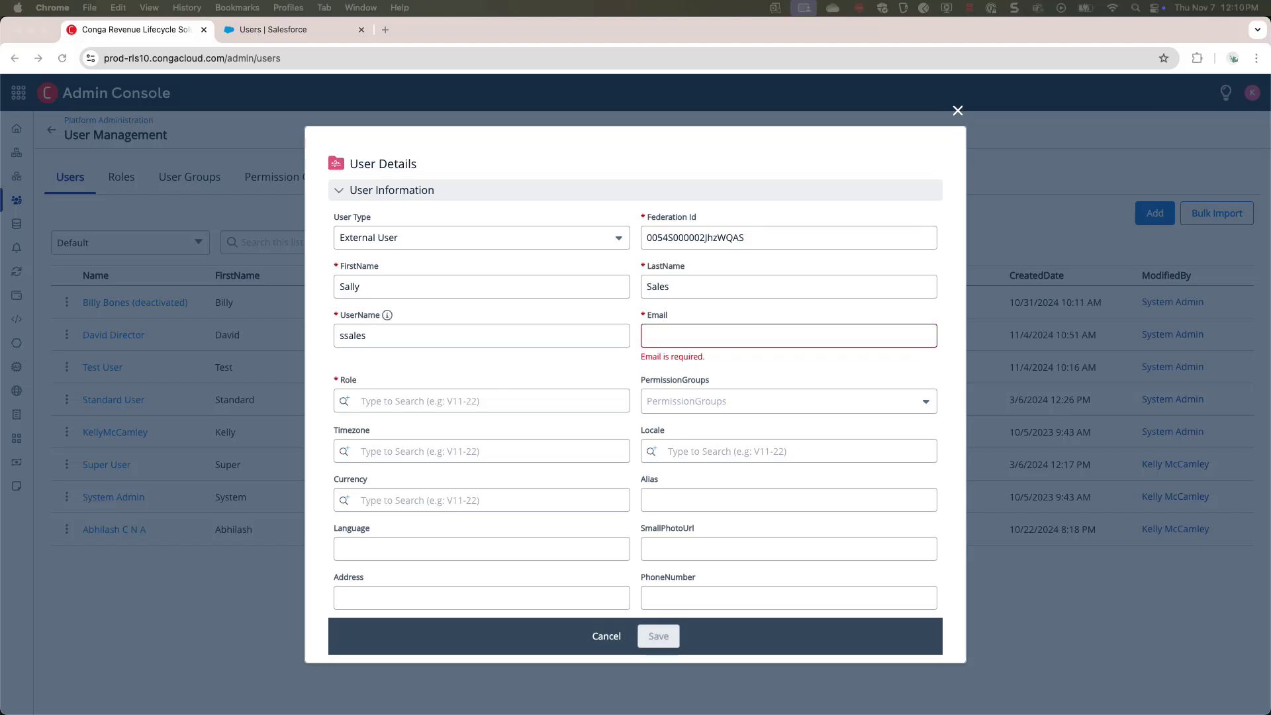
{"action": "left_click", "coordinate": [762, 336]}
{"action": "key", "text": "super+v"}
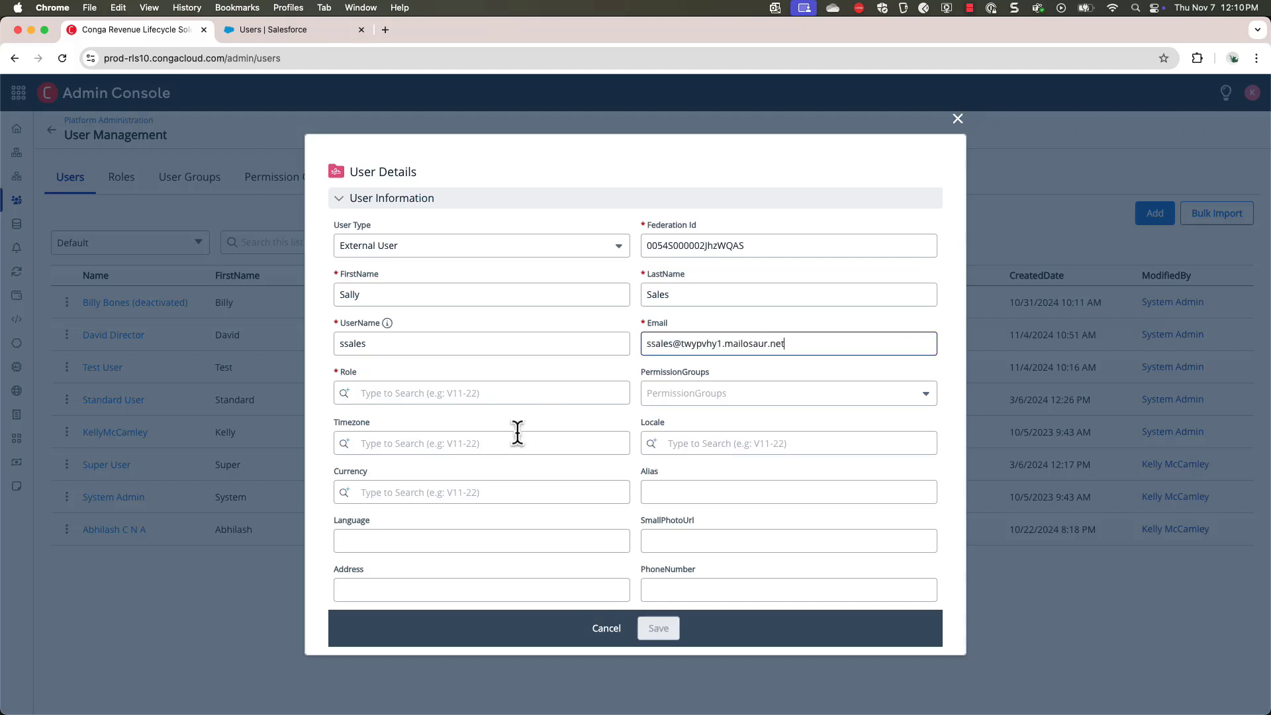
Step: Assign the CongaRLCUser role to the new user and save the user record
{"action": "left_click", "coordinate": [512, 396]}
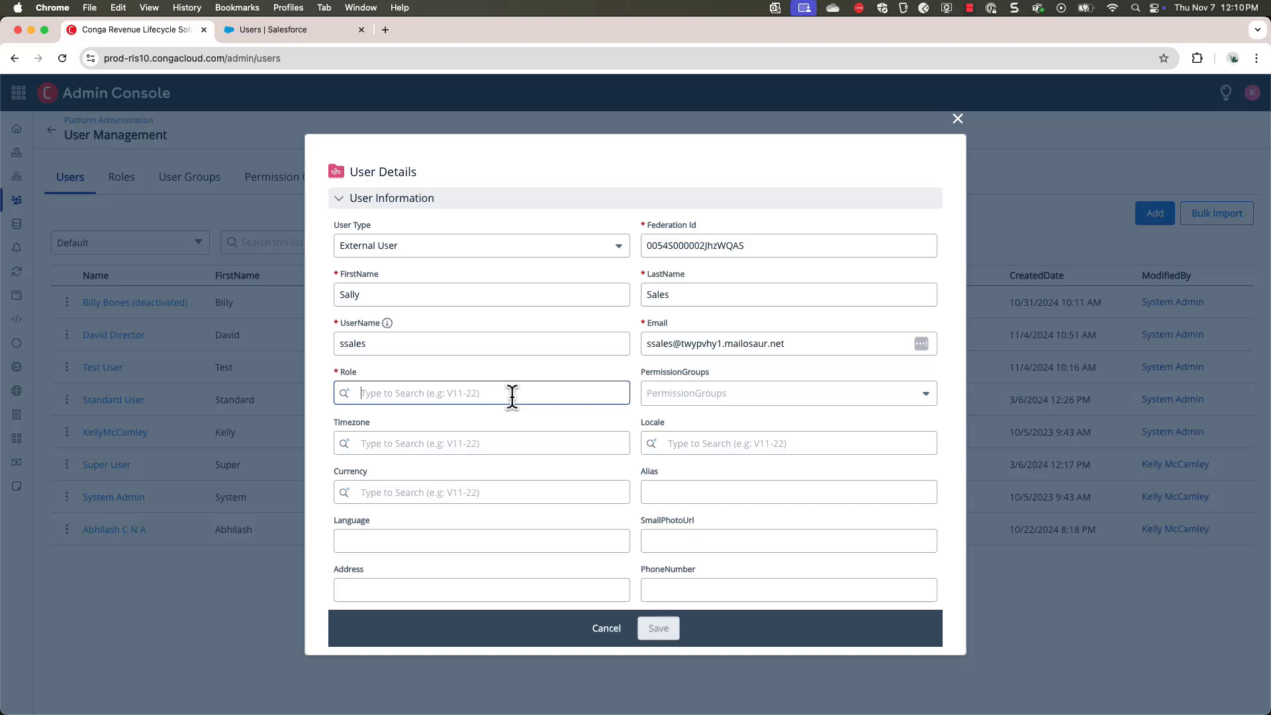
{"action": "type", "text": "Conga"}
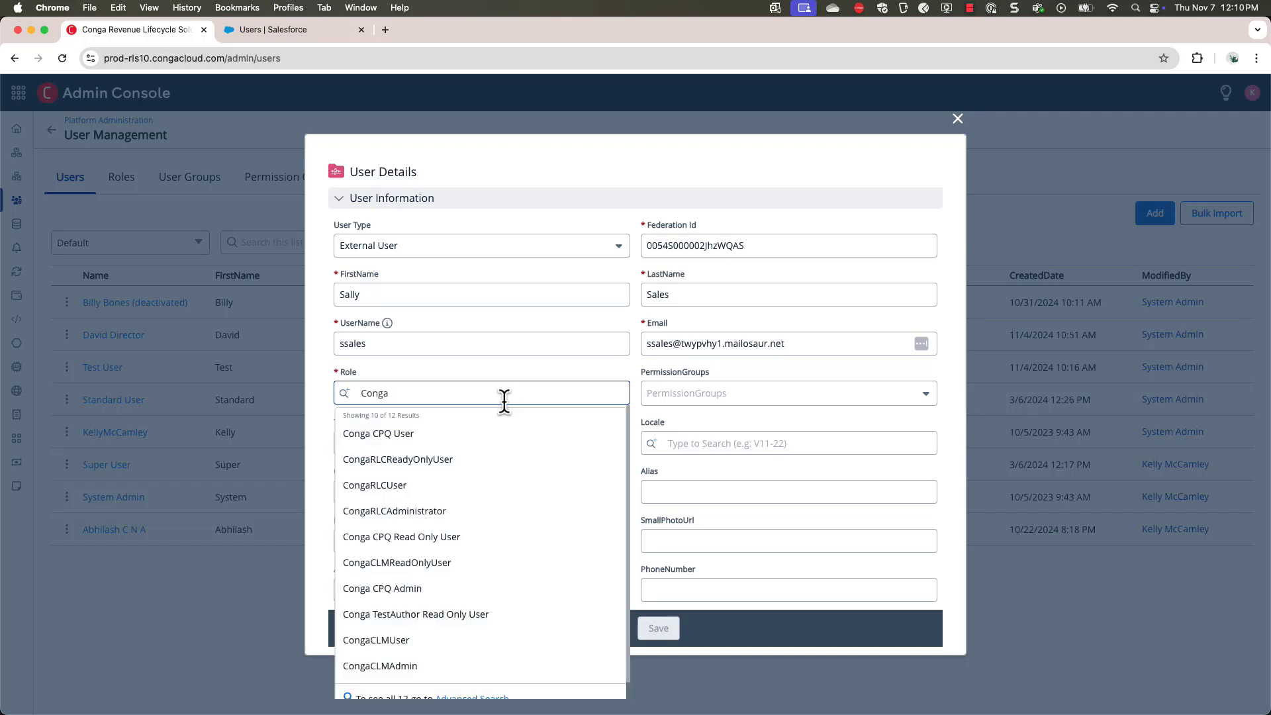
{"action": "left_click", "coordinate": [464, 485]}
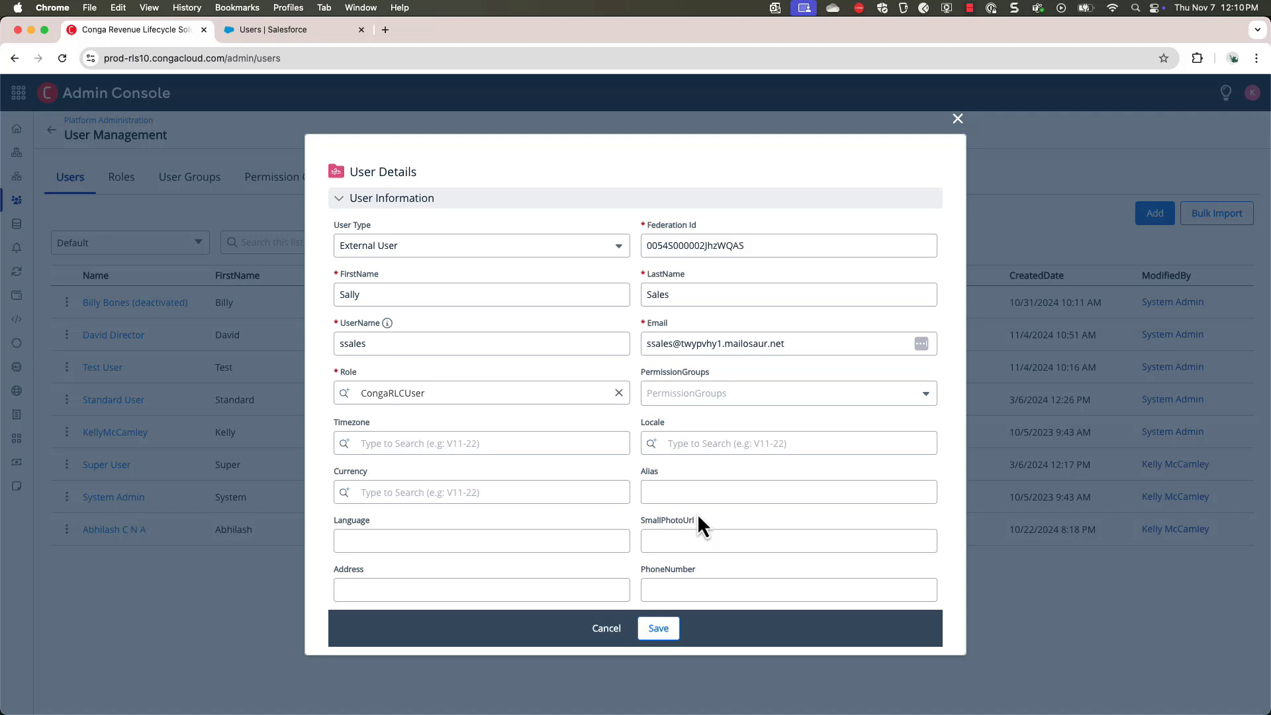
{"action": "left_click", "coordinate": [659, 631]}
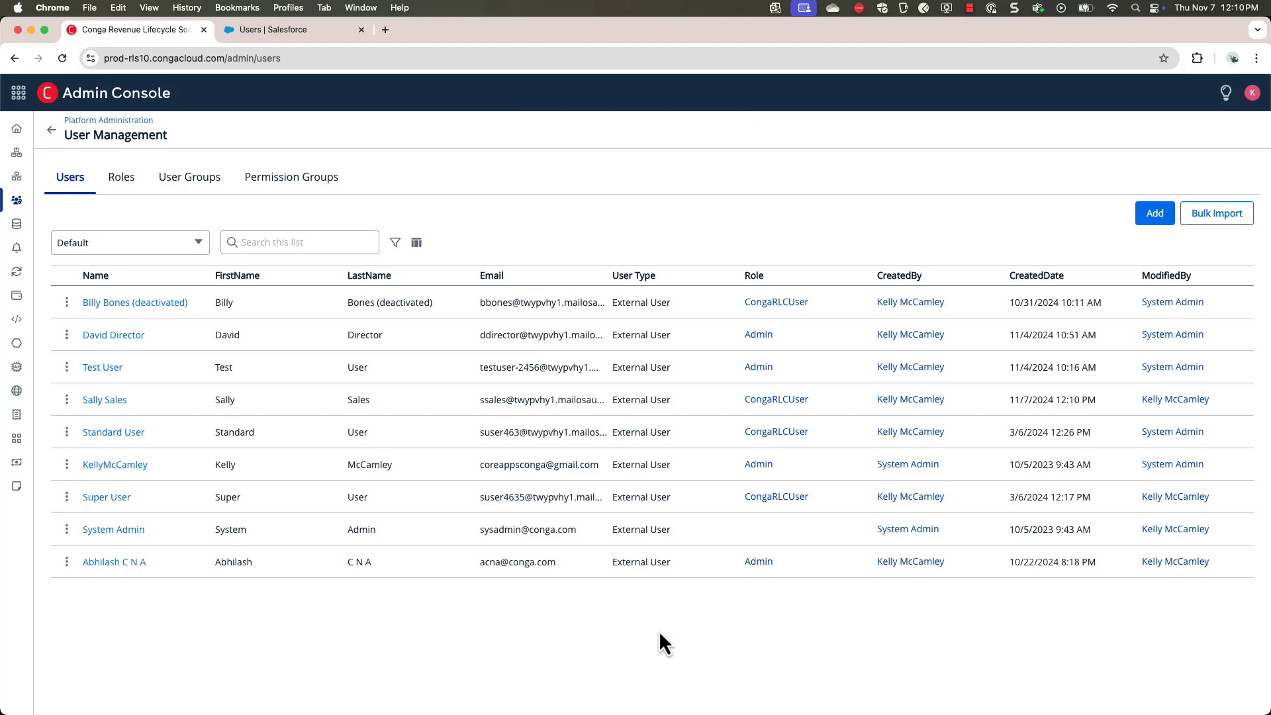
Step: Review the admin permissions of the CongaRLCUser role, including View Document Management Application, and close it without saving
{"action": "left_click", "coordinate": [107, 183]}
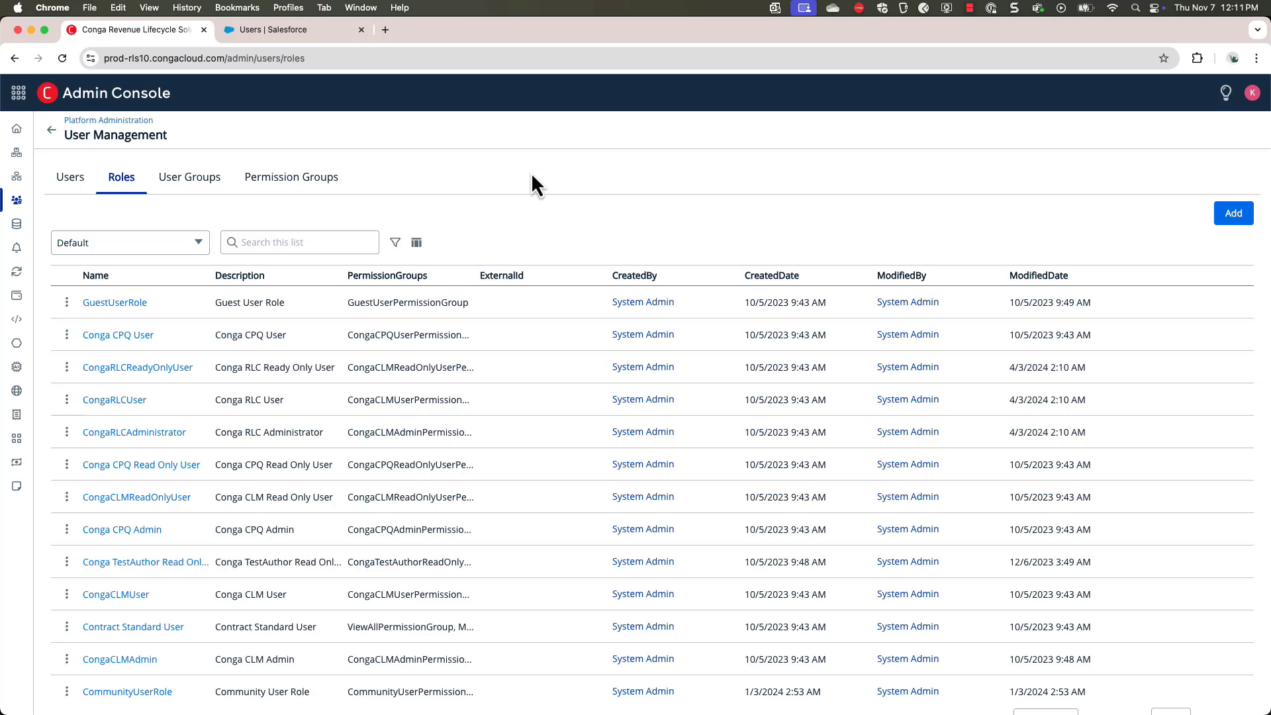
{"action": "left_click", "coordinate": [111, 401]}
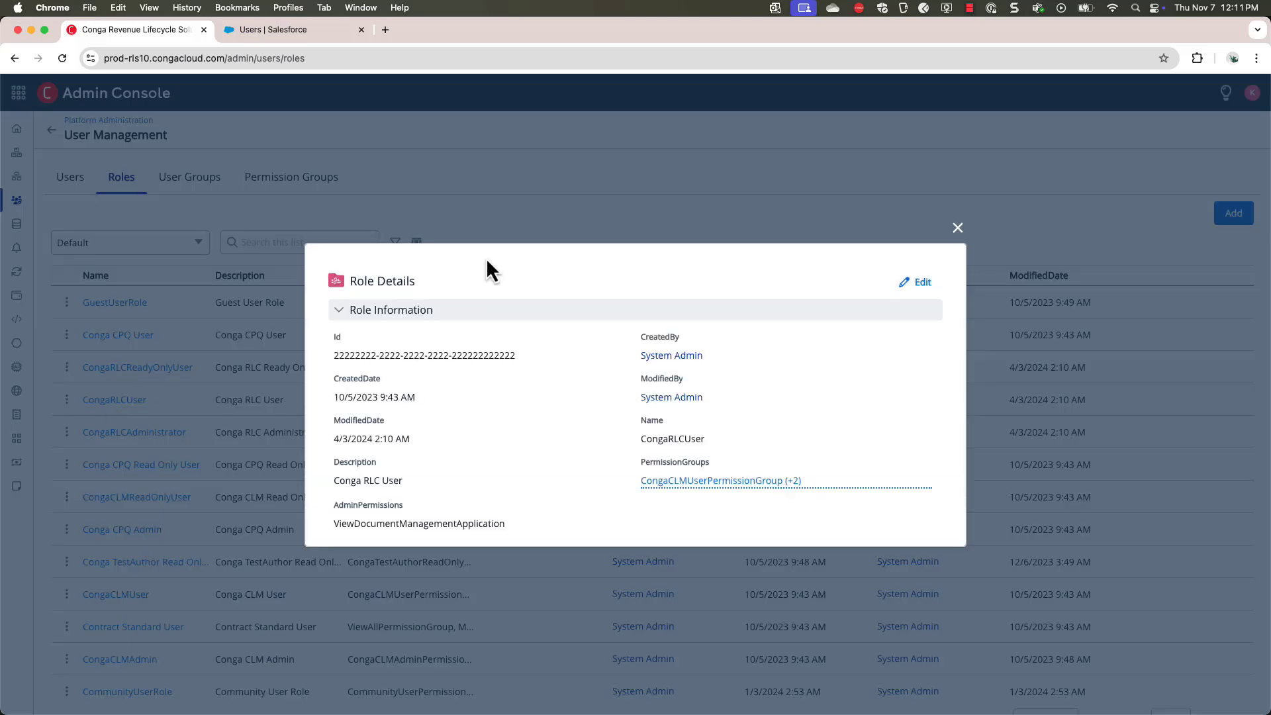
{"action": "left_click", "coordinate": [925, 283]}
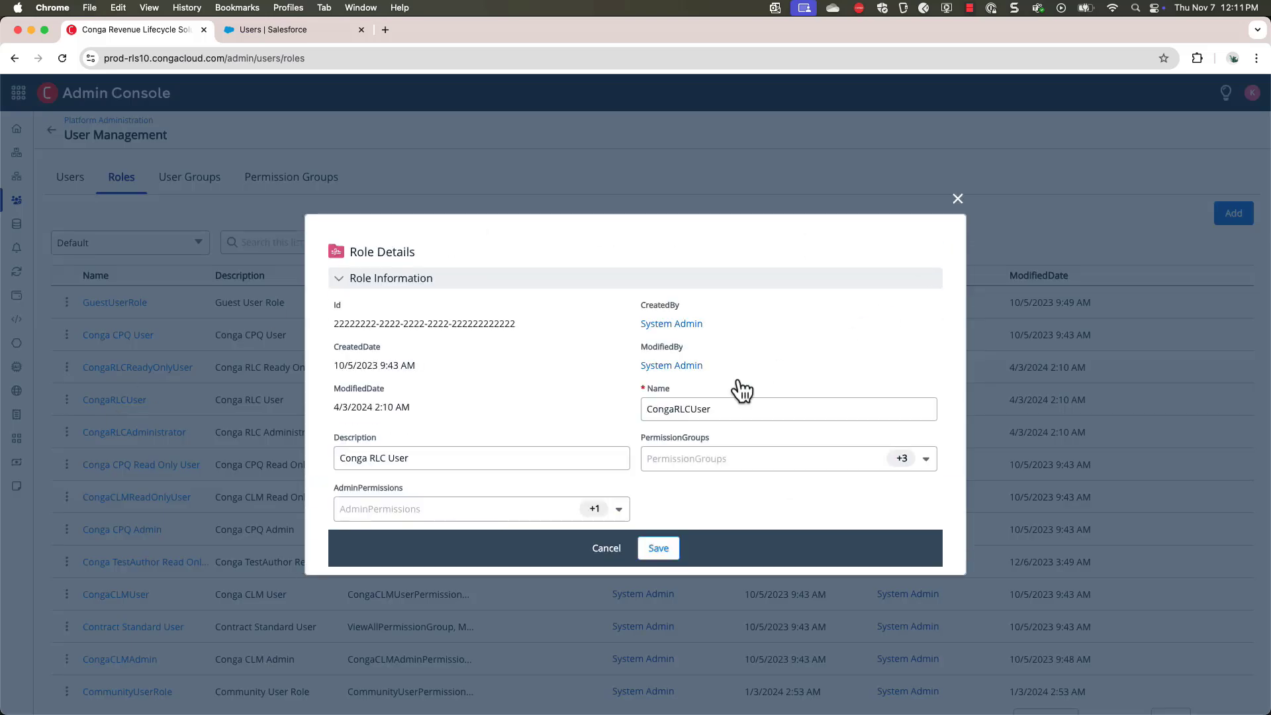
{"action": "left_click", "coordinate": [649, 401]}
{"action": "left_click", "coordinate": [618, 510]}
{"action": "scroll", "coordinate": [521, 646], "scroll_direction": "down", "scroll_amount": 4}
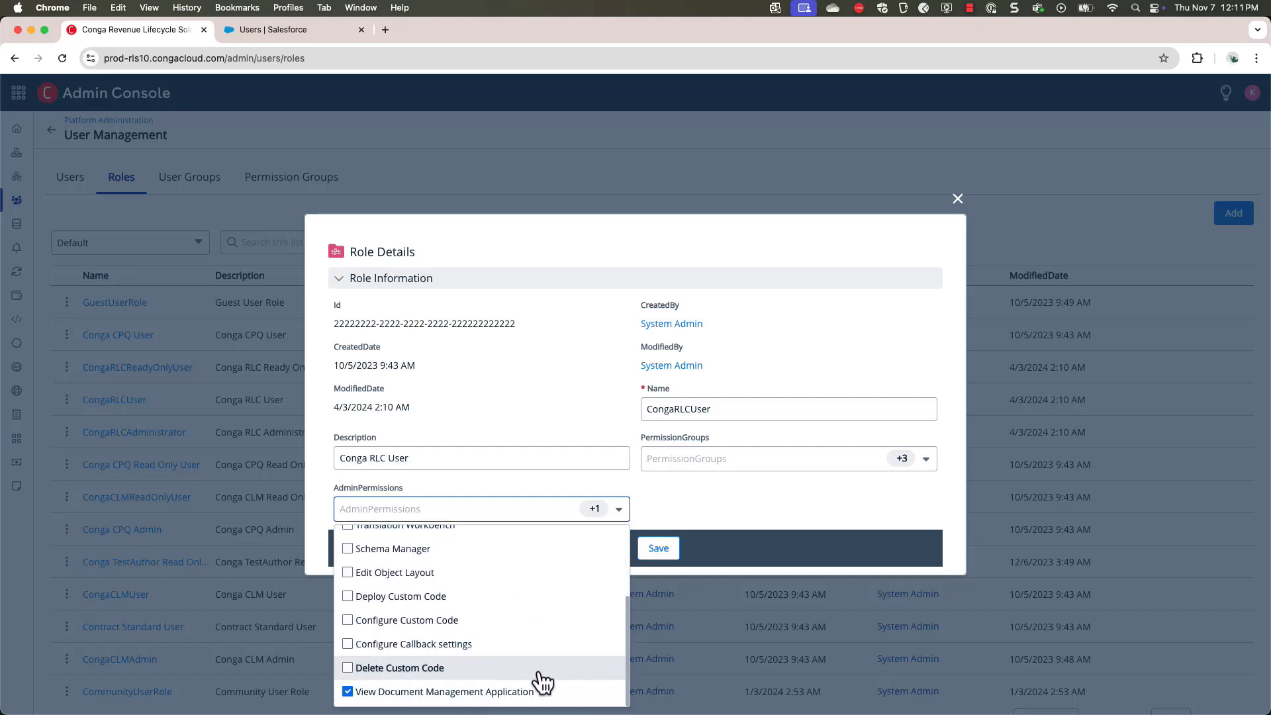
{"action": "left_click", "coordinate": [745, 497]}
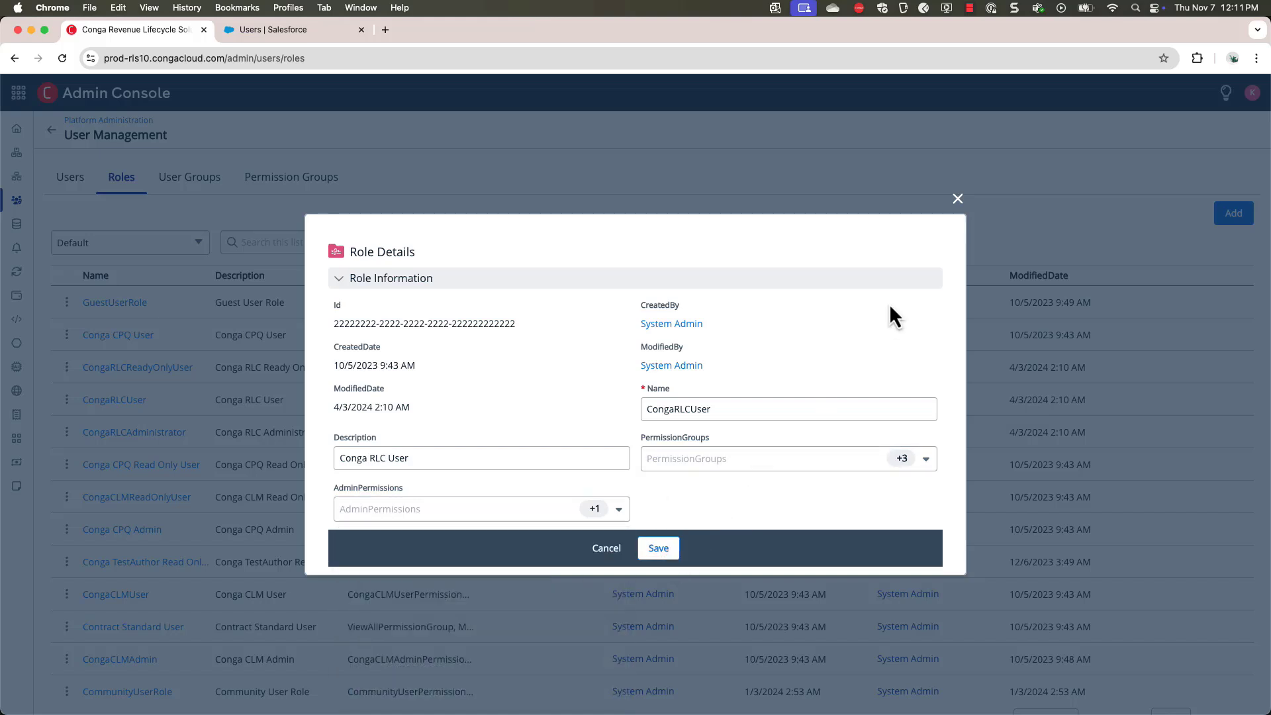
{"action": "left_click", "coordinate": [958, 199]}
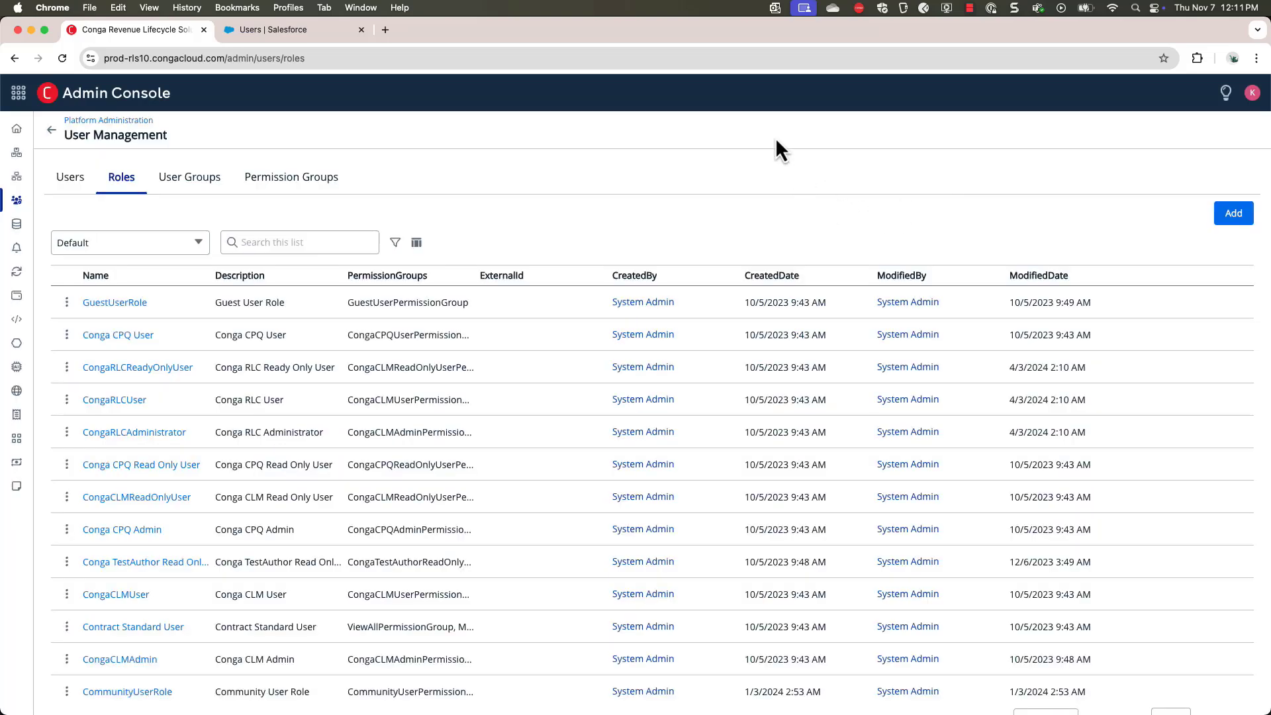
Step: Go to the Document Management app and open User Management in the Conga Sign settings
{"action": "left_click", "coordinate": [19, 93]}
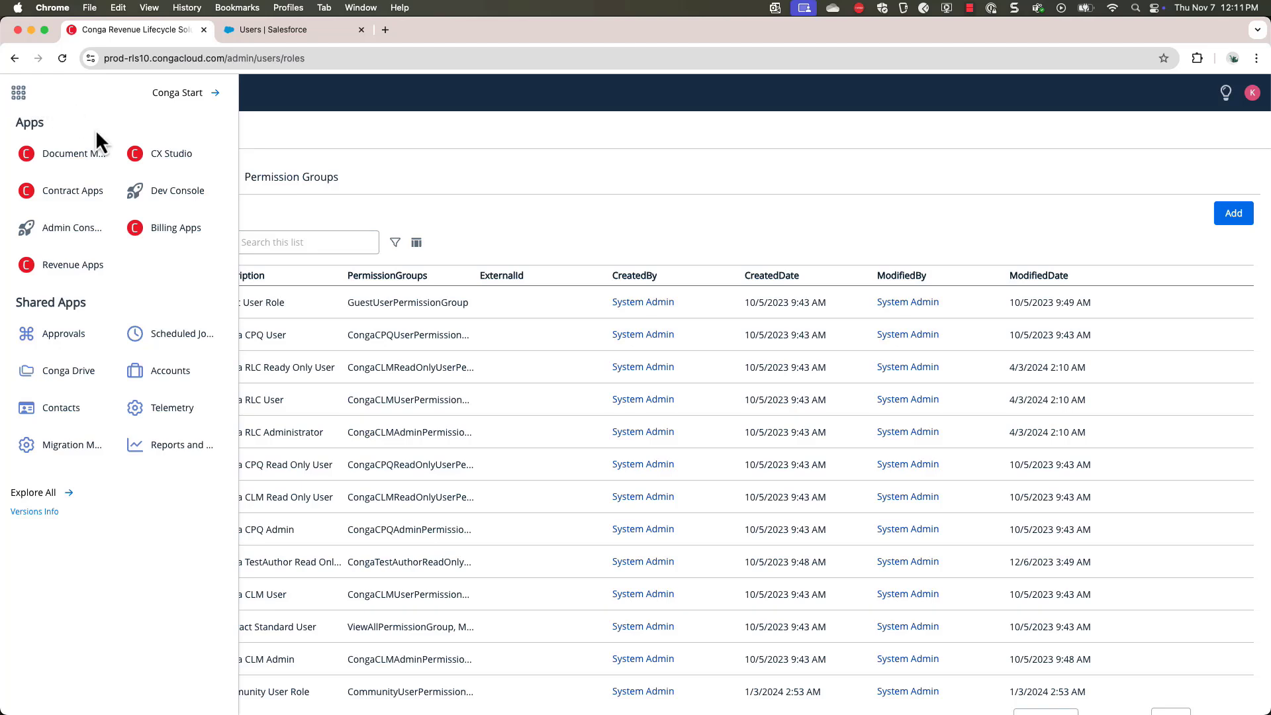
{"action": "left_click", "coordinate": [86, 171]}
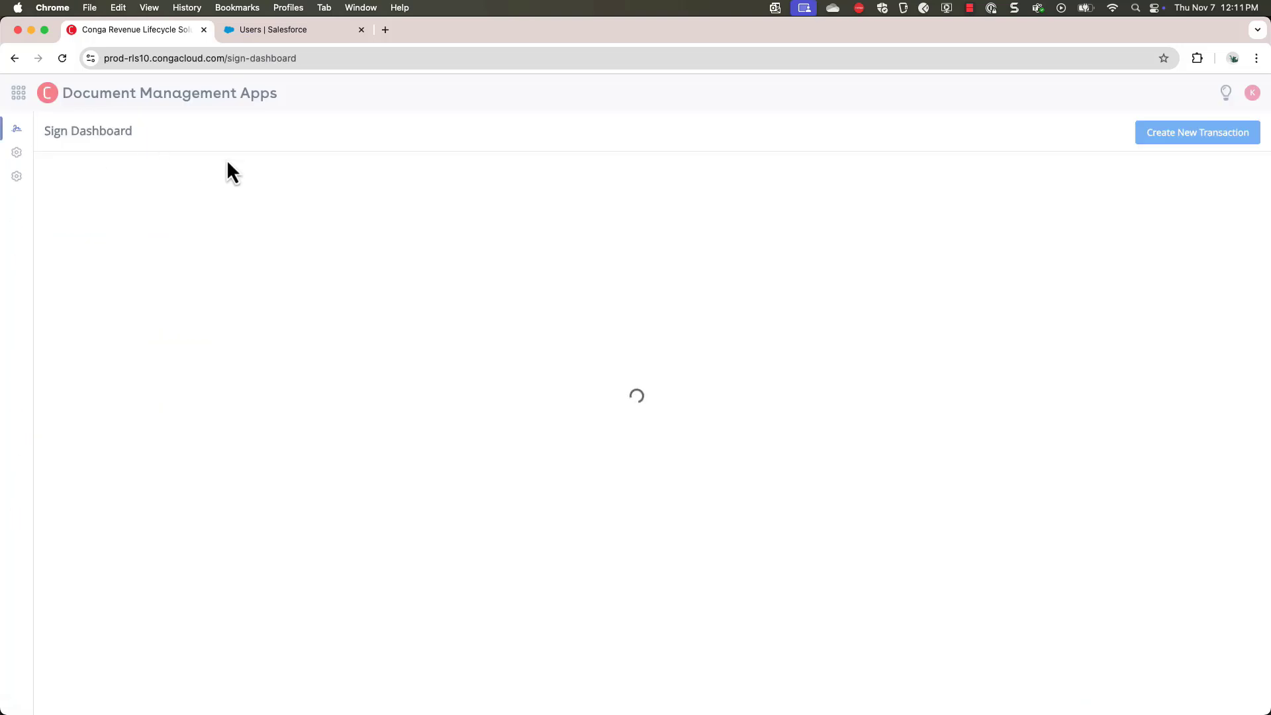
{"action": "left_click", "coordinate": [16, 184]}
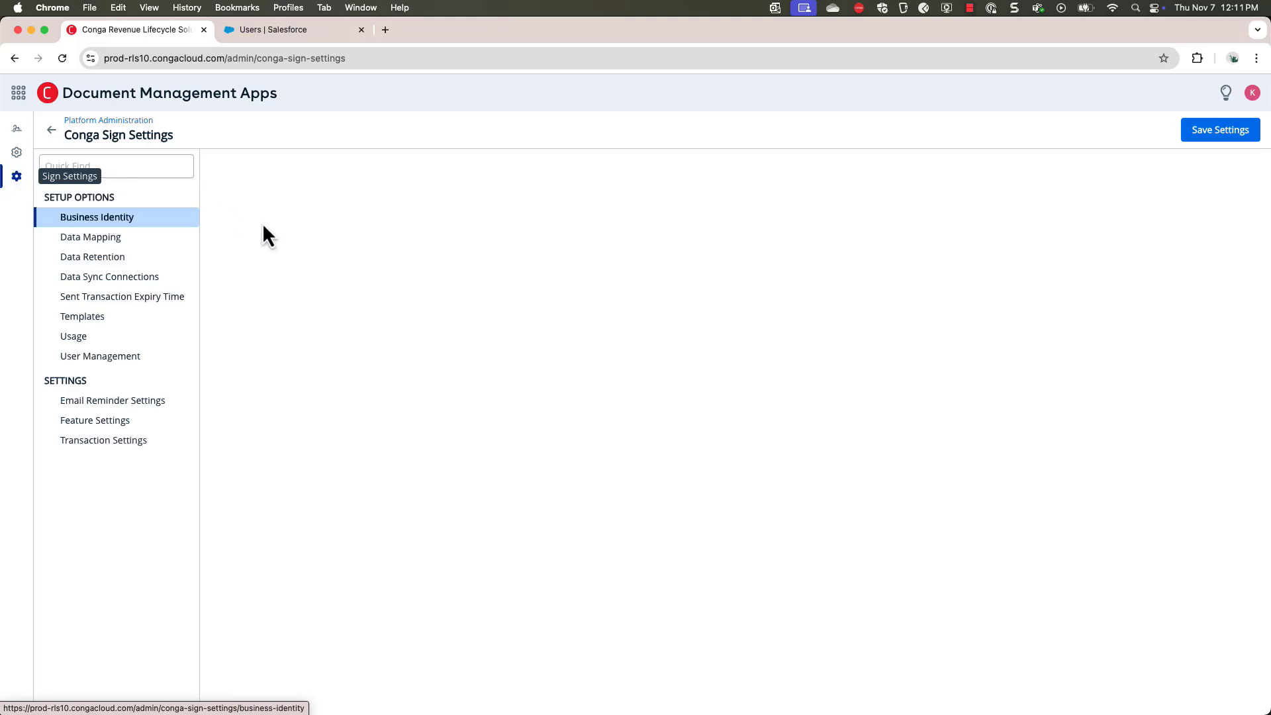
{"action": "left_click", "coordinate": [158, 363]}
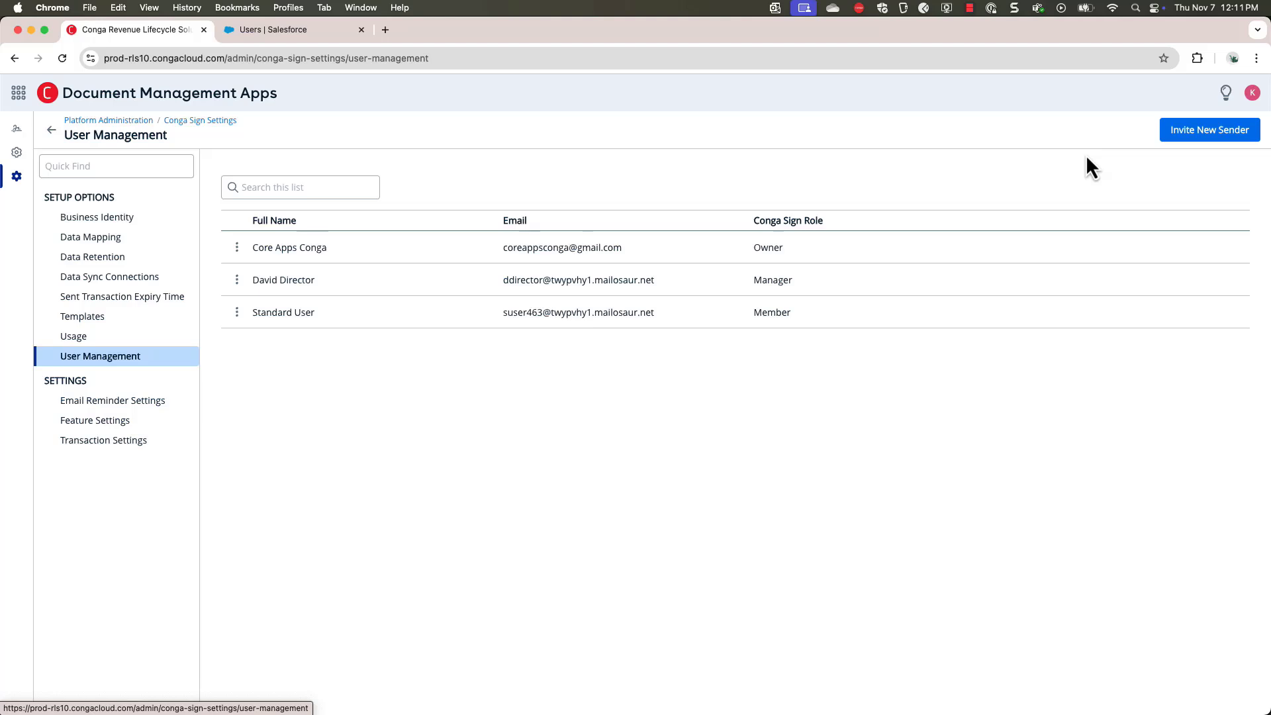
Step: Invite the newly created sales user as a Conga Sign sender, searching by first name, and save
{"action": "left_click", "coordinate": [1198, 138]}
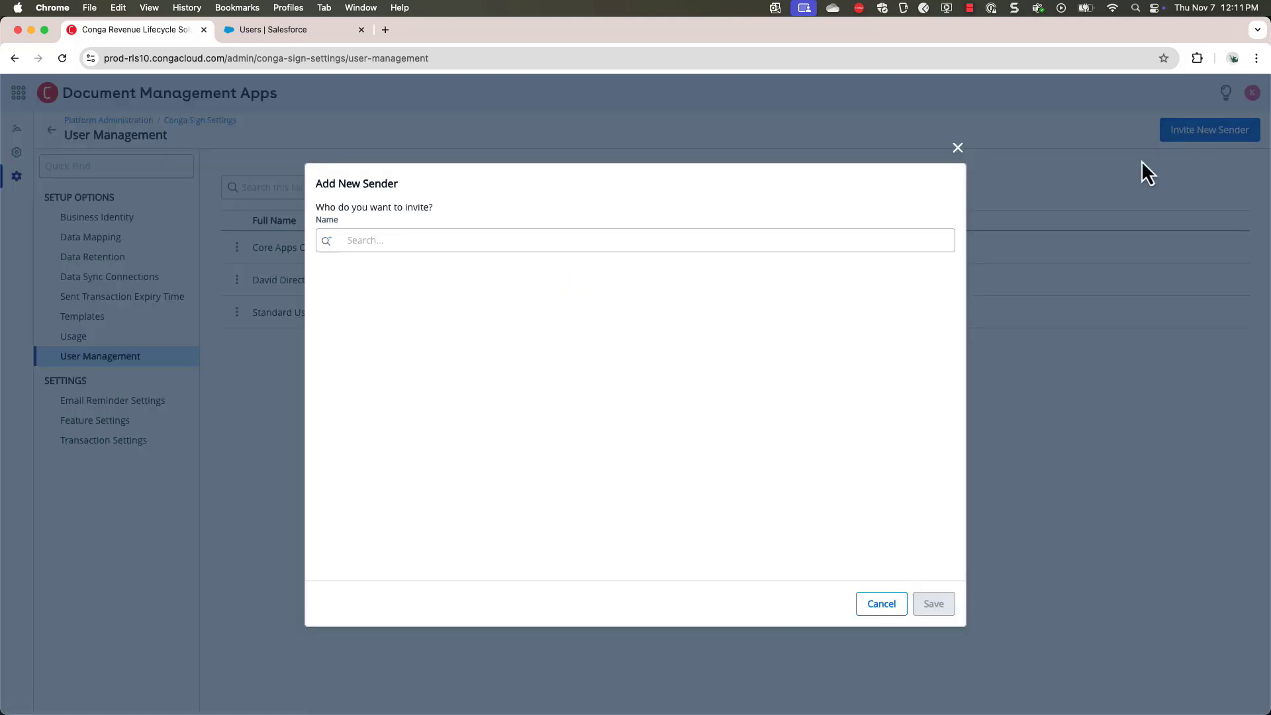
{"action": "left_click", "coordinate": [733, 245]}
{"action": "type", "text": "Sally"}
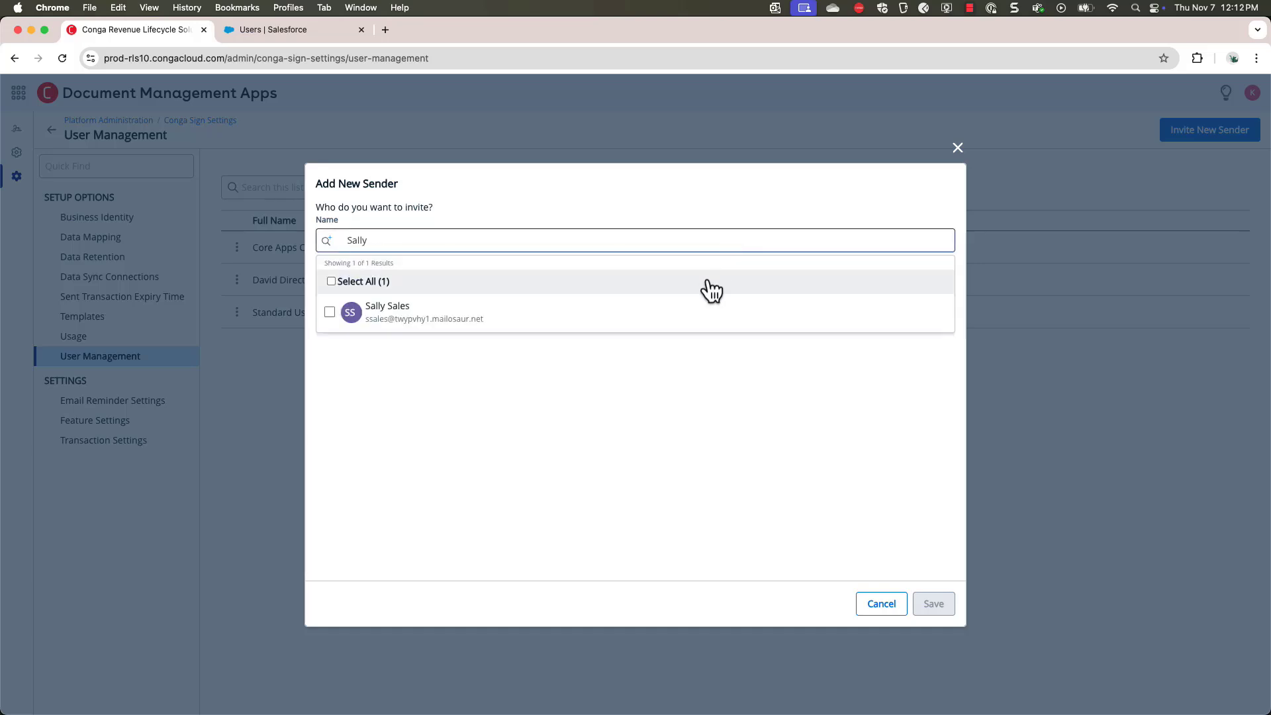
{"action": "left_click", "coordinate": [694, 321]}
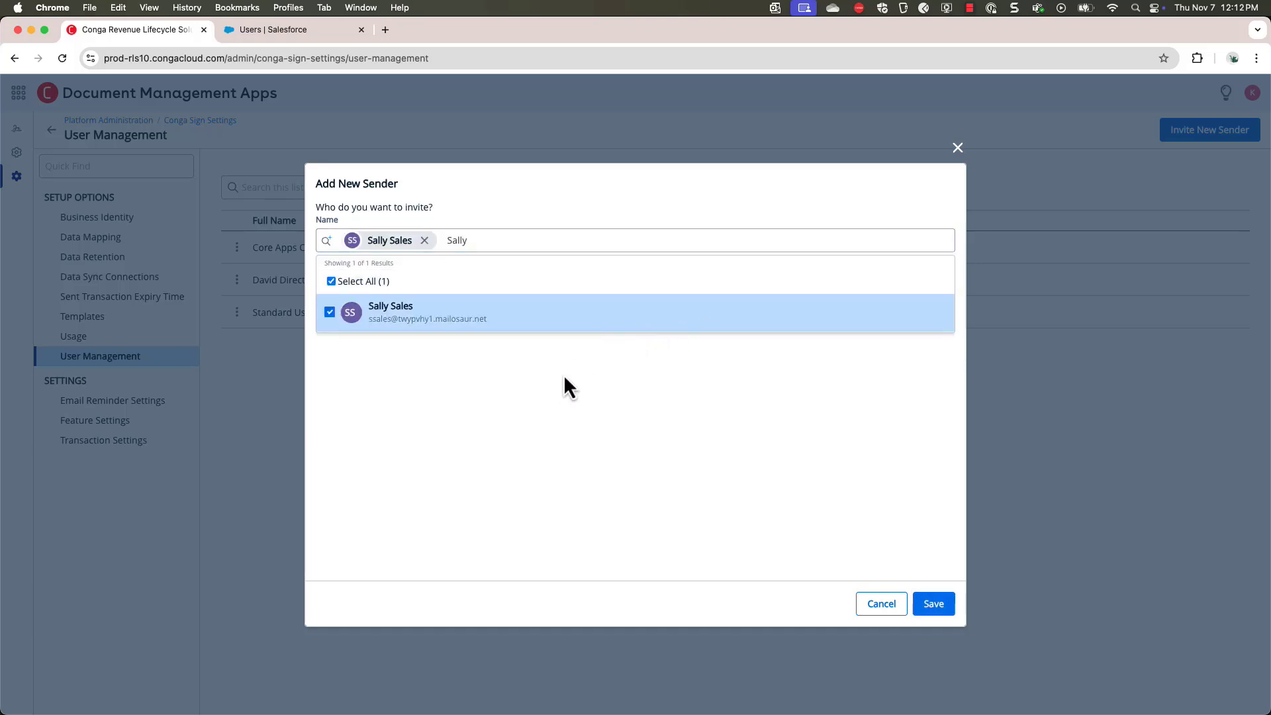
{"action": "key", "text": "BackSpace"}
{"action": "key", "text": "BackSpace"}
{"action": "key", "text": "BackSpace"}
{"action": "key", "text": "BackSpace"}
{"action": "key", "text": "BackSpace"}
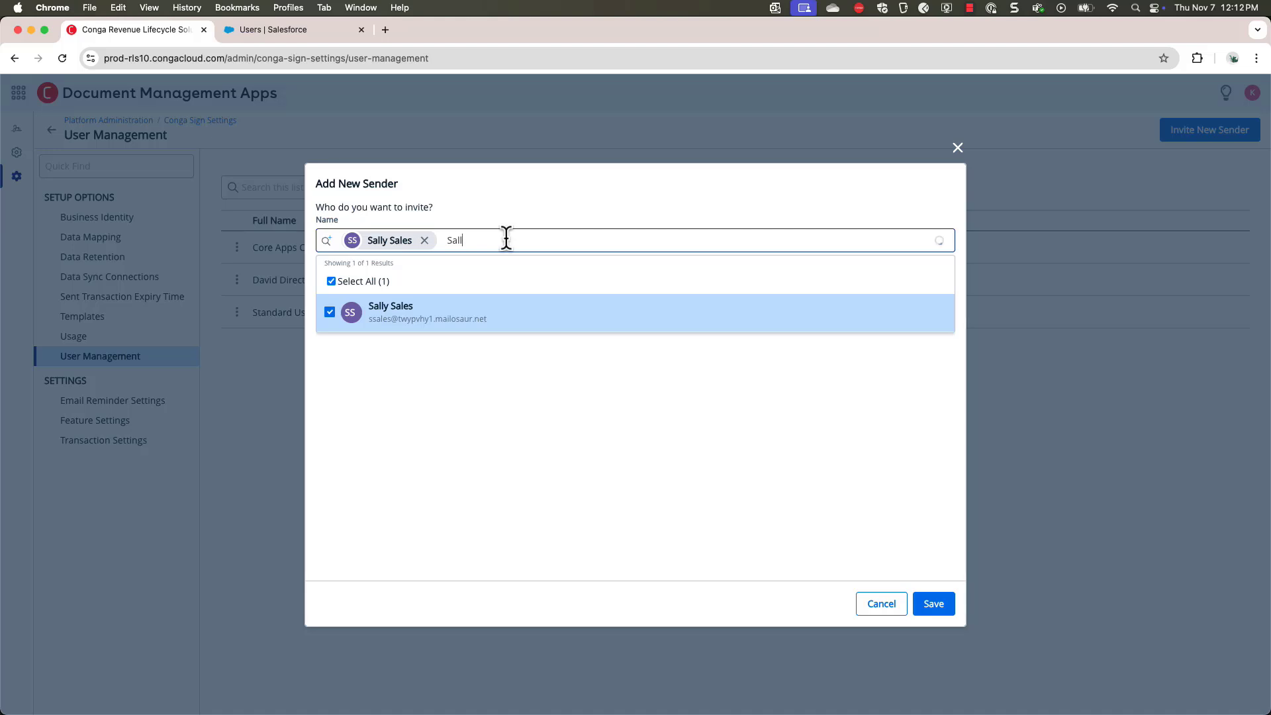
{"action": "left_click", "coordinate": [524, 357]}
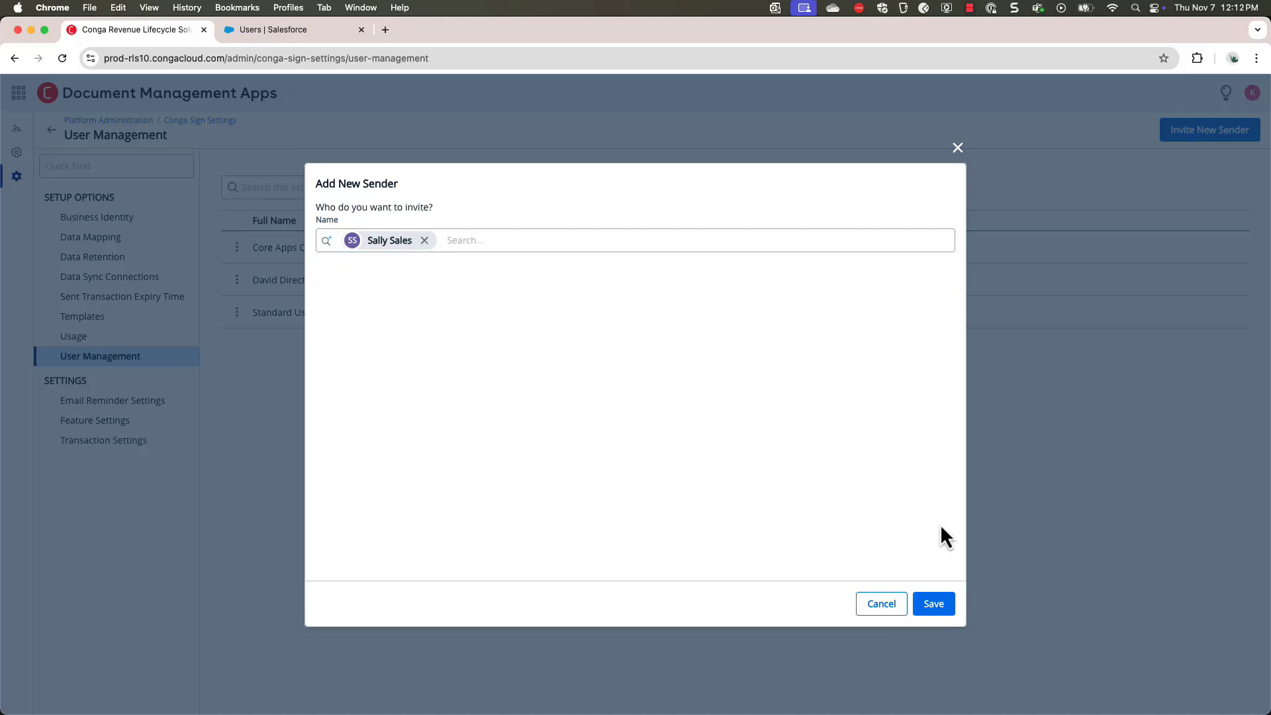
{"action": "left_click", "coordinate": [940, 604]}
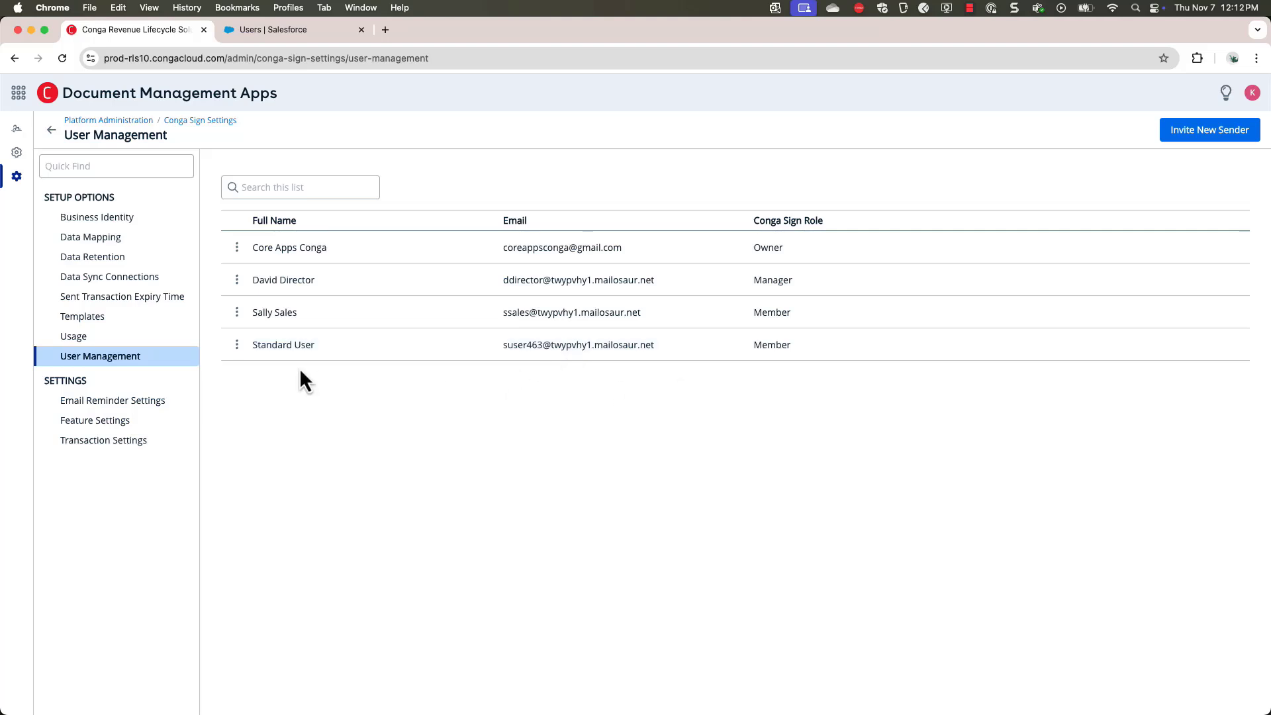
Step: View the actions available for the newly added sender and dismiss them without choosing one
{"action": "left_click", "coordinate": [237, 311]}
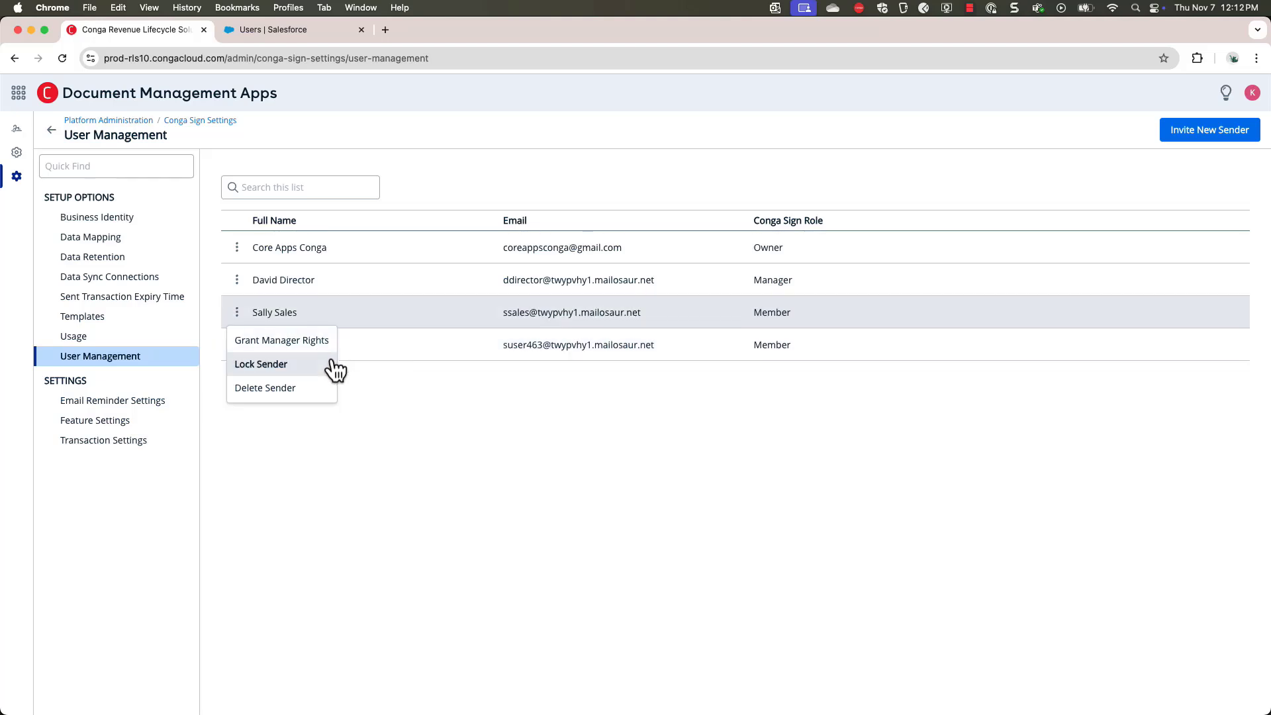
{"action": "left_click", "coordinate": [417, 443]}
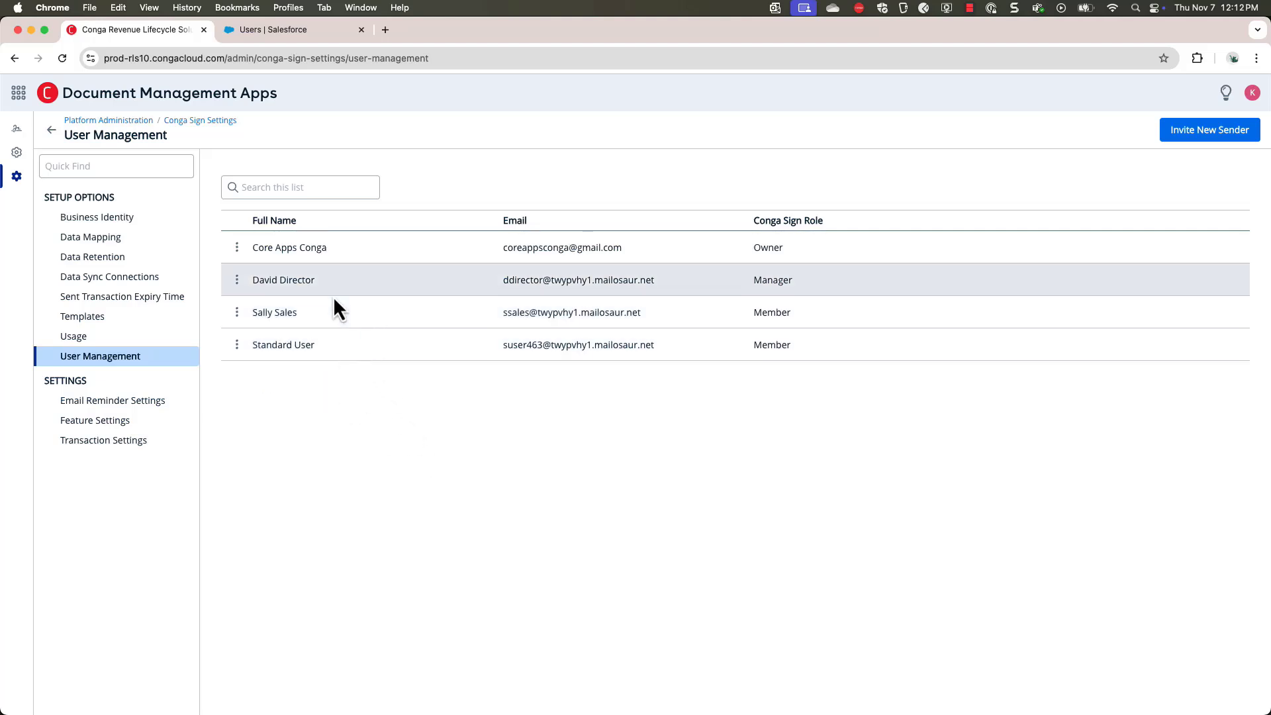